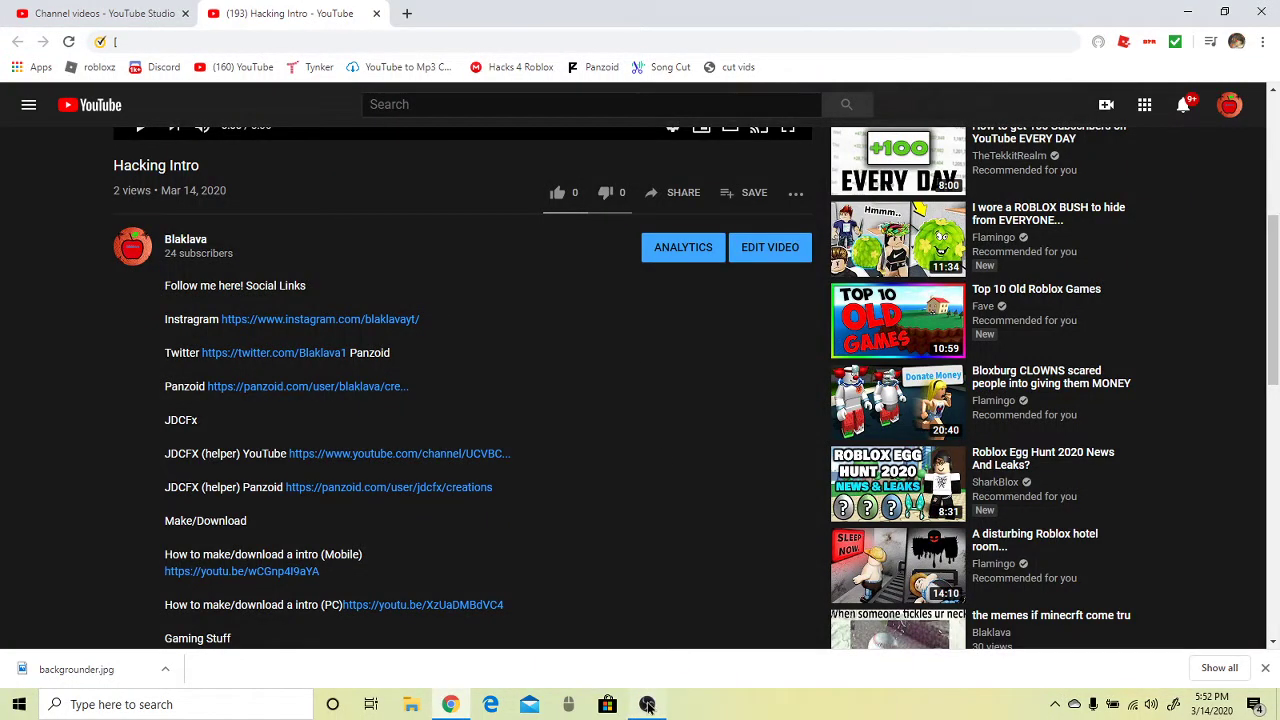
# - Hide the OBS window and like the Hacking Intro video, raising its likes to 1
pyautogui.click(647, 704)
pyautogui.click(1052, 31)
pyautogui.click(557, 192)
# - Check the YouTube Studio tab, then scroll through the Hacking Intro video page
pyautogui.click(112, 18)
pyautogui.click(285, 14)
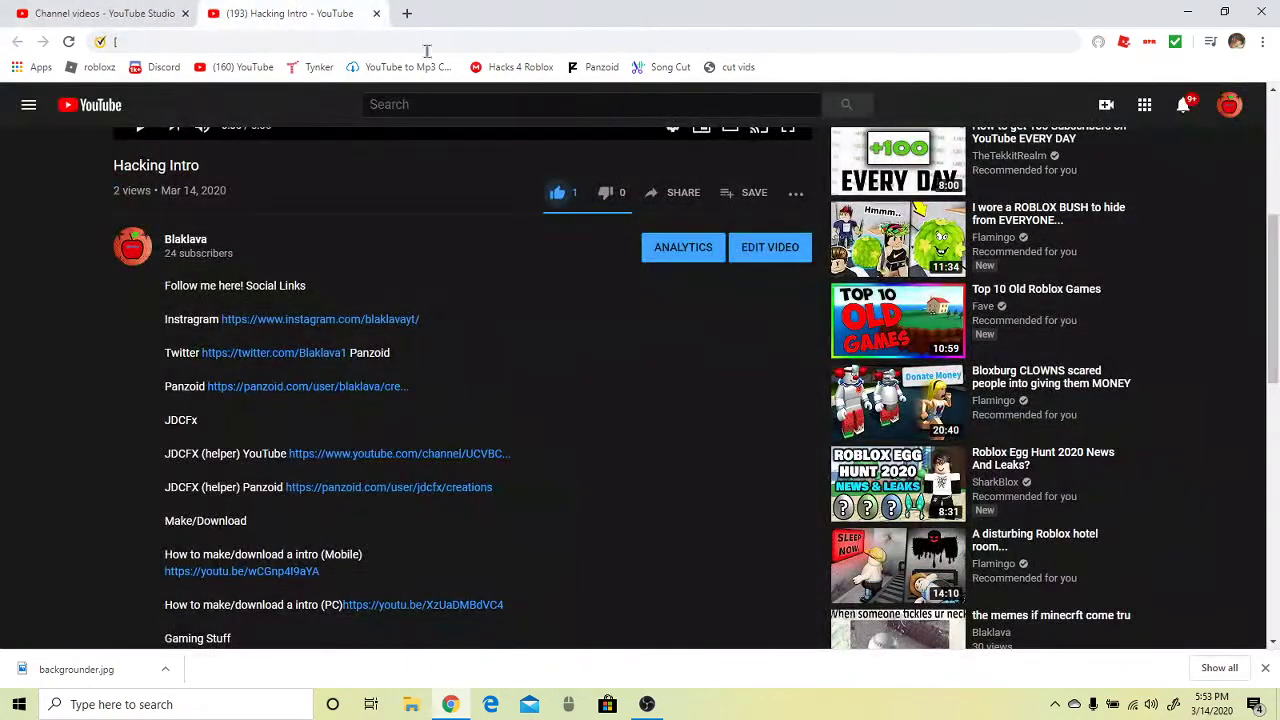
pyautogui.scroll(4, 195, 470)
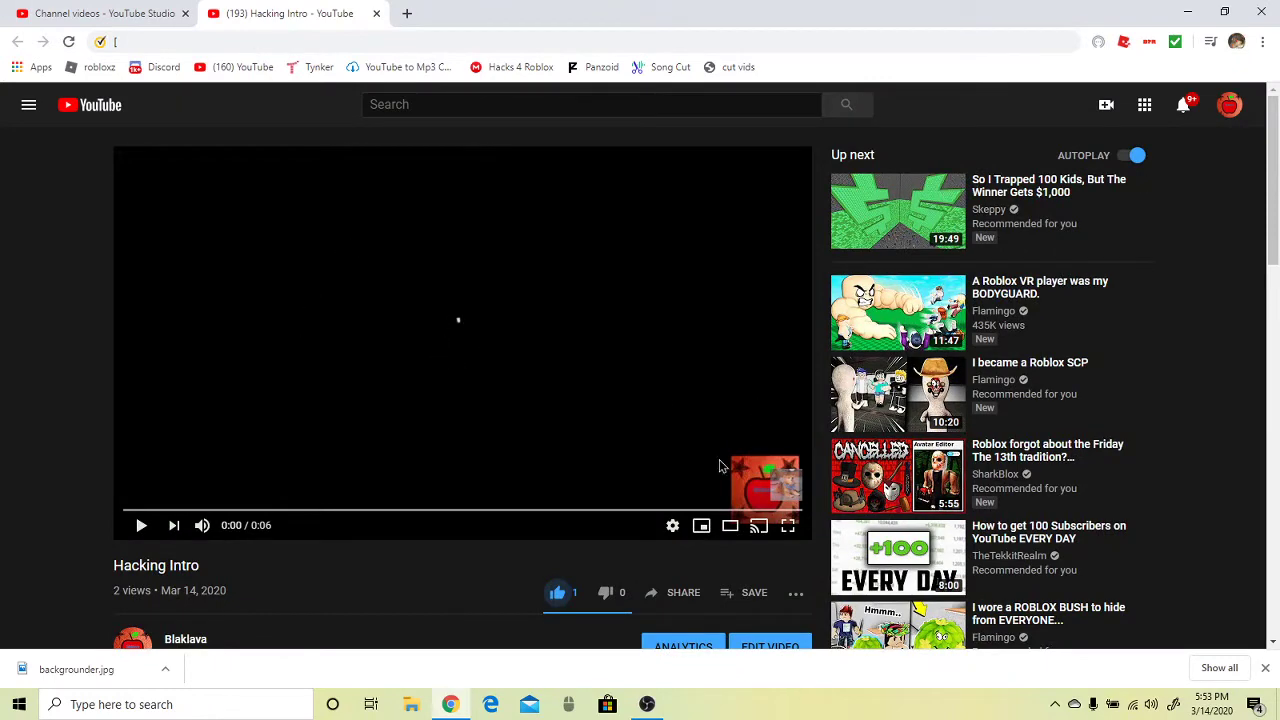
pyautogui.scroll(-3, 718, 465)
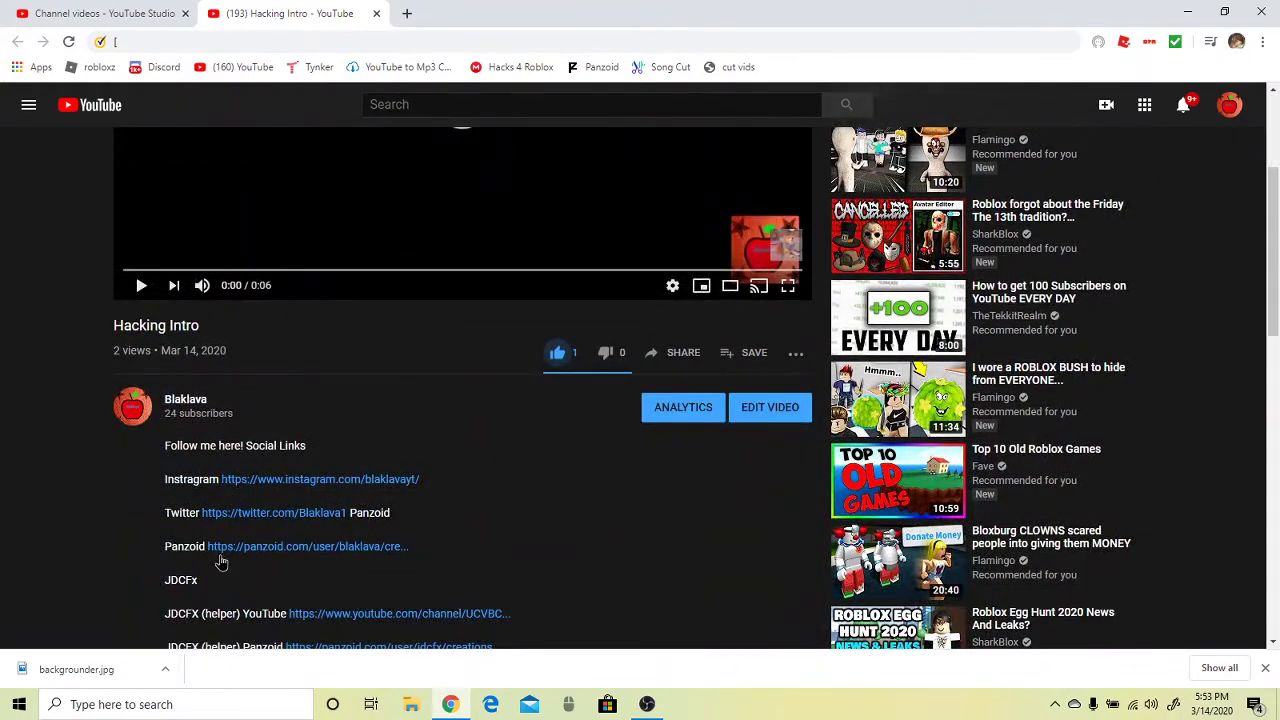
# - Open the Panzoid link, reload it, and show your profile's creations grid
pyautogui.click(220, 546)
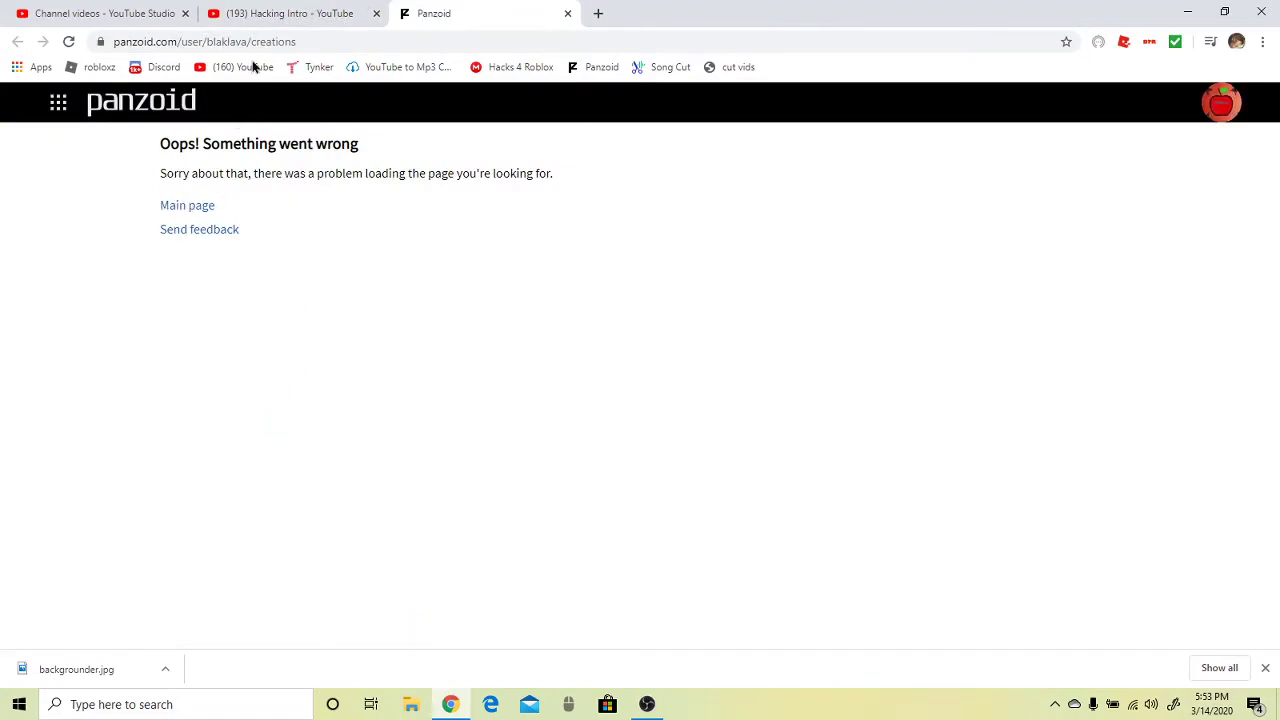
pyautogui.click(67, 41)
pyautogui.click(1212, 104)
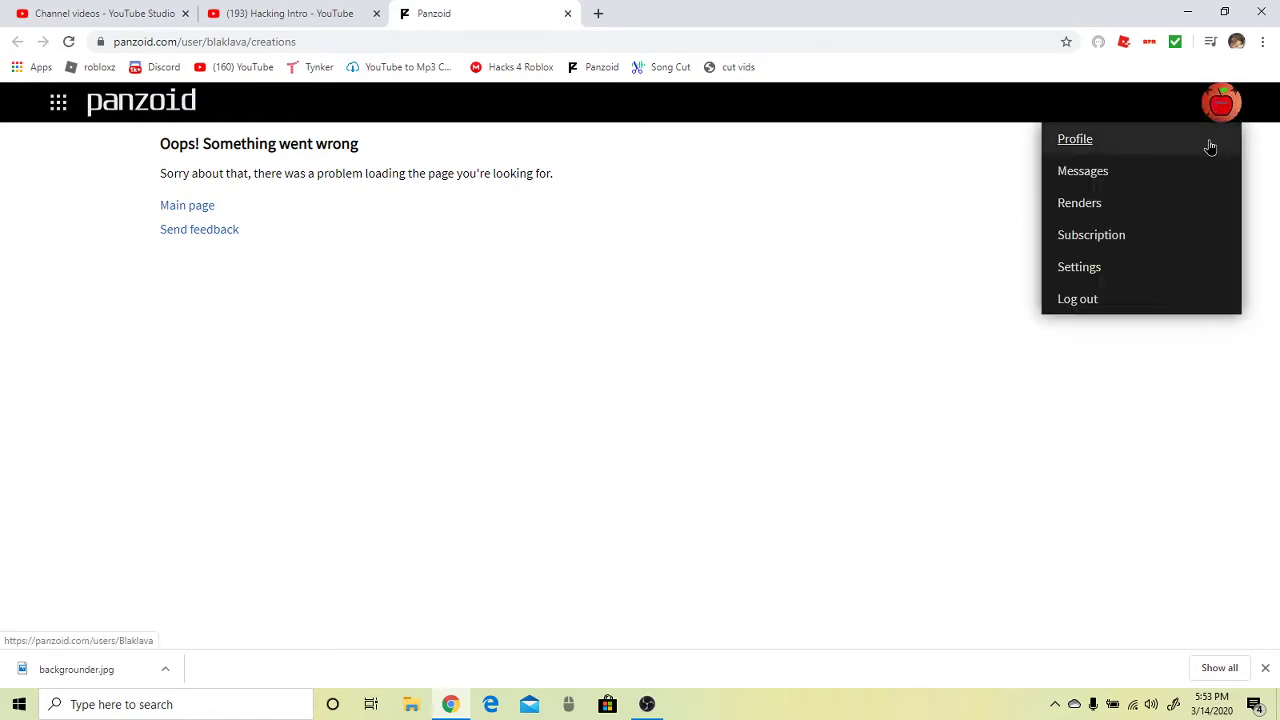
pyautogui.click(1205, 150)
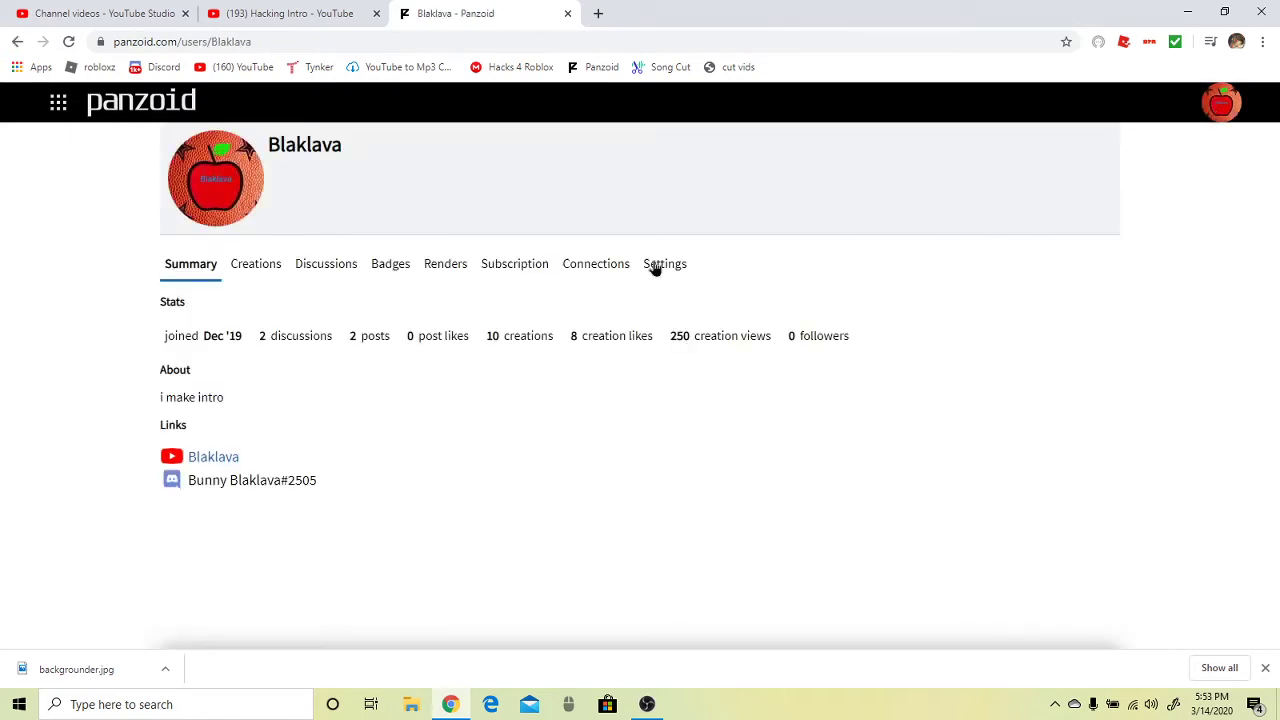
pyautogui.click(262, 268)
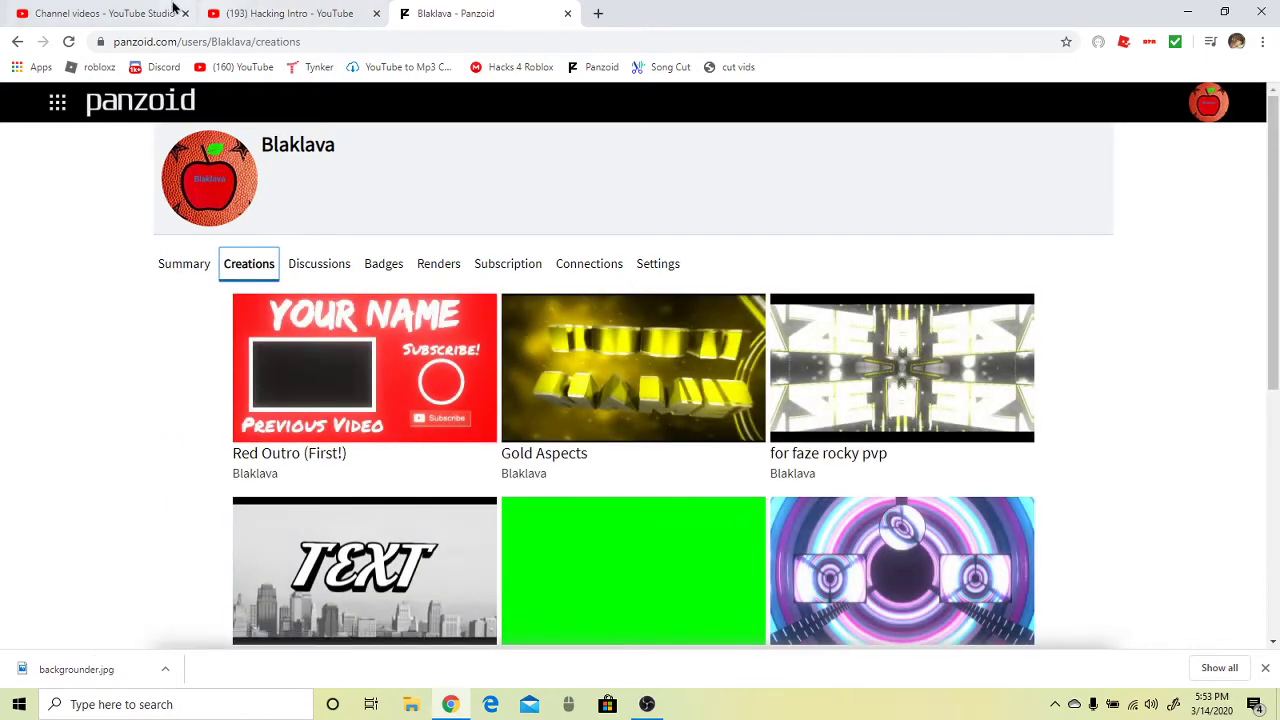
# - Open Red Outro (First!) and Gold Aspects from the creations grid in background tabs
pyautogui.click(170, 12)
pyautogui.click(440, 13)
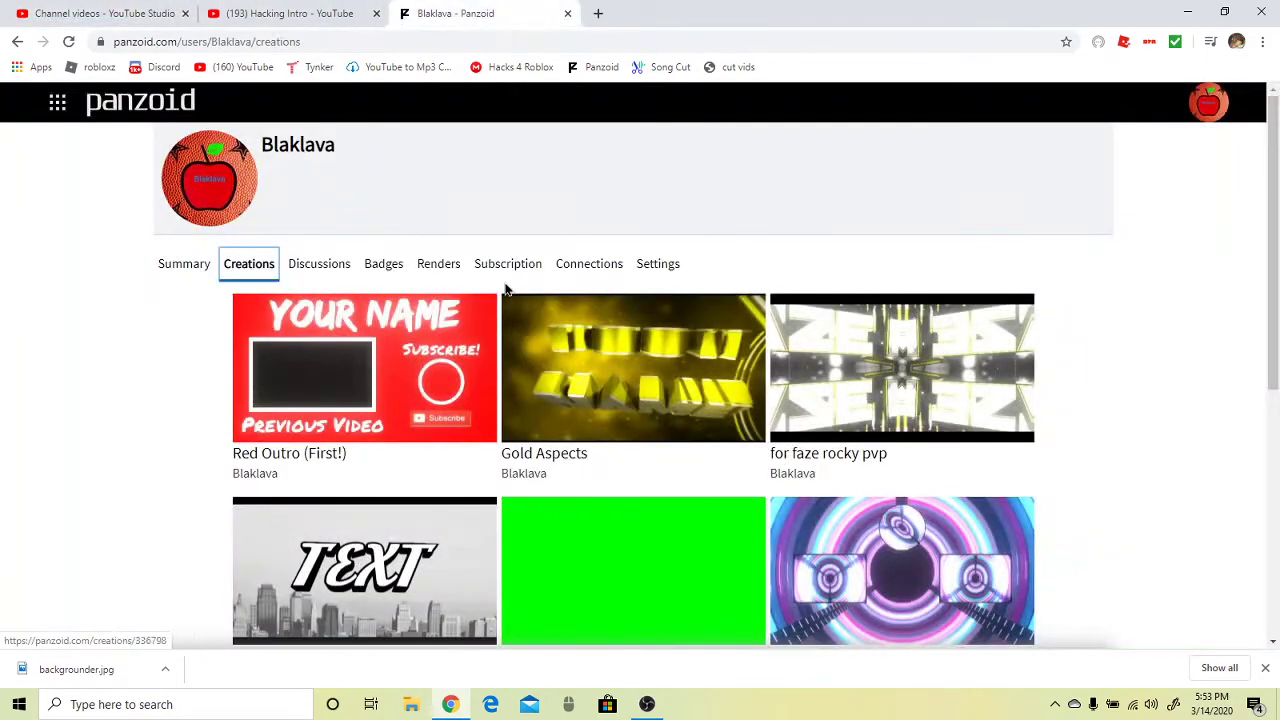
pyautogui.middleClick(432, 400)
pyautogui.middleClick(645, 370)
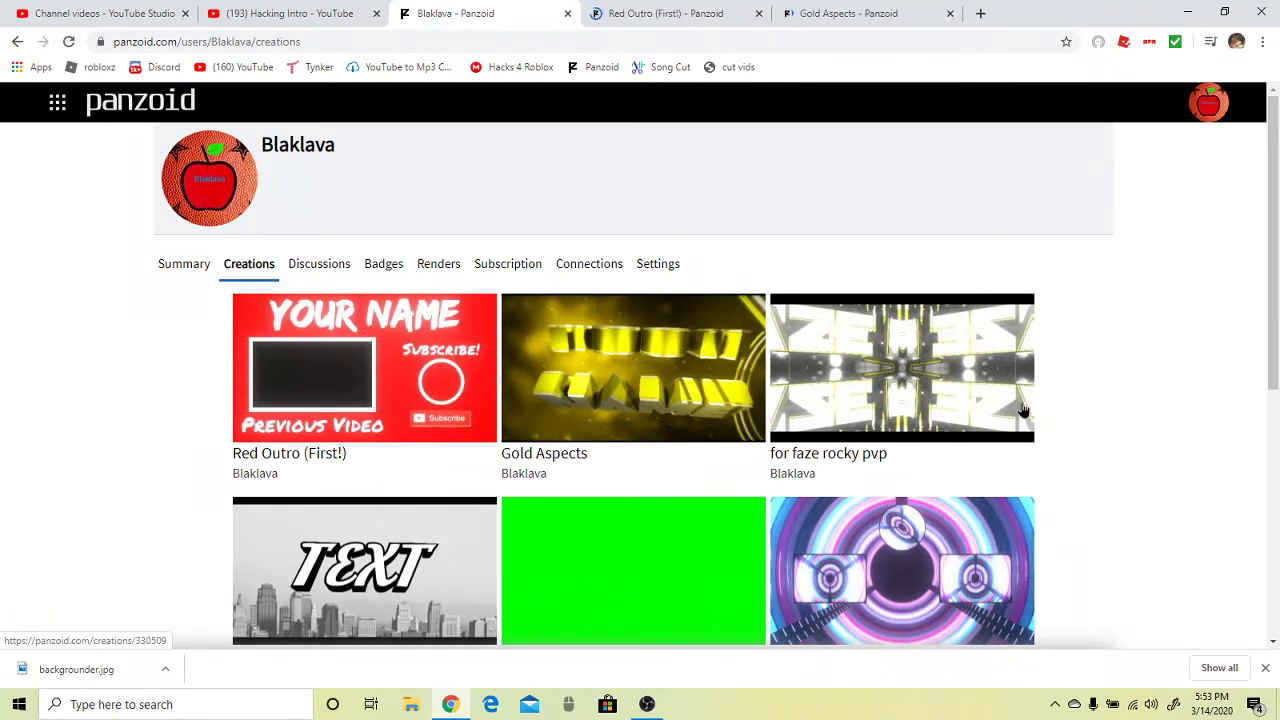
pyautogui.scroll(-4, 623, 554)
pyautogui.scroll(-1, 634, 532)
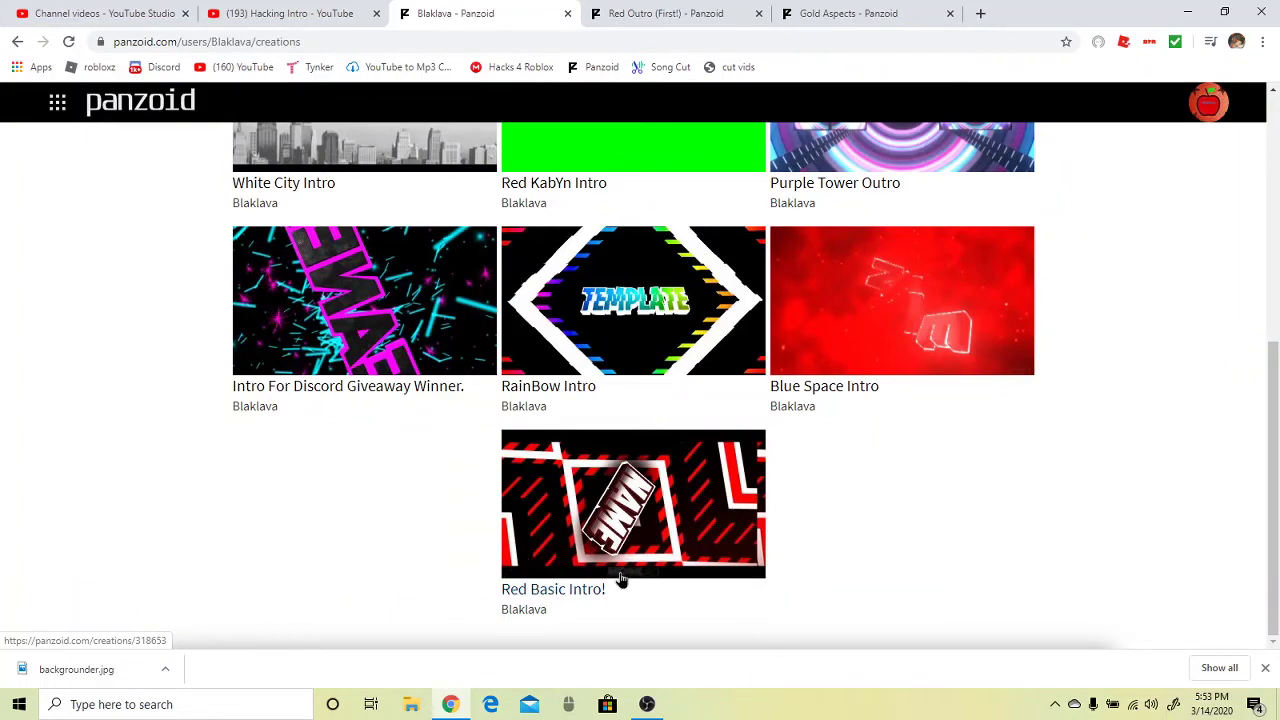
pyautogui.scroll(4, 645, 580)
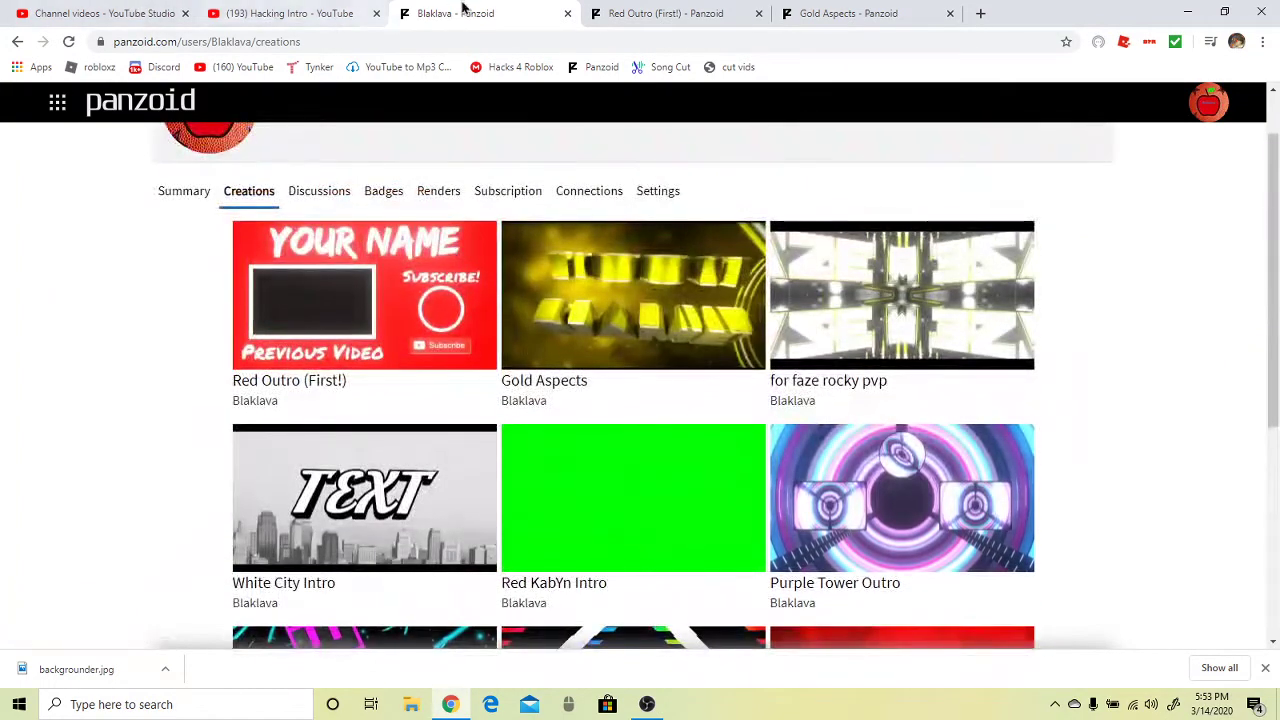
# - Review the Red Outro (First!) and Gold Aspects pages, declining the translation offer
pyautogui.click(602, 12)
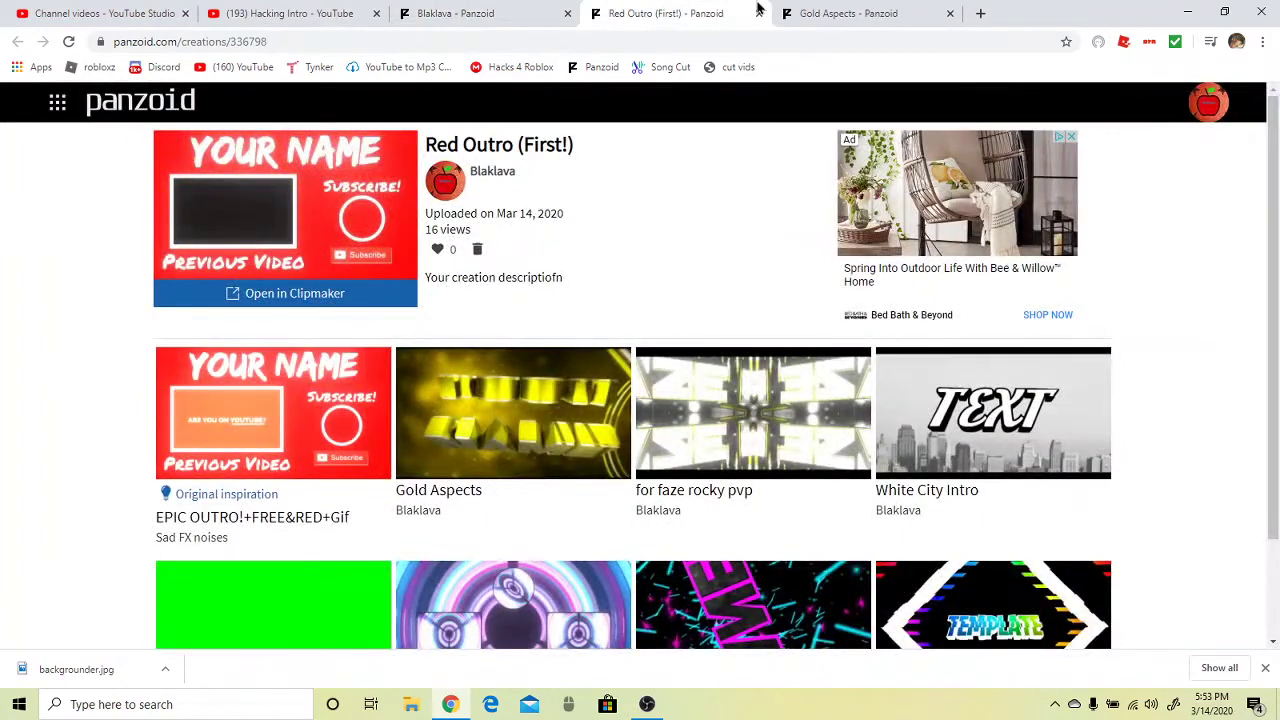
pyautogui.click(785, 12)
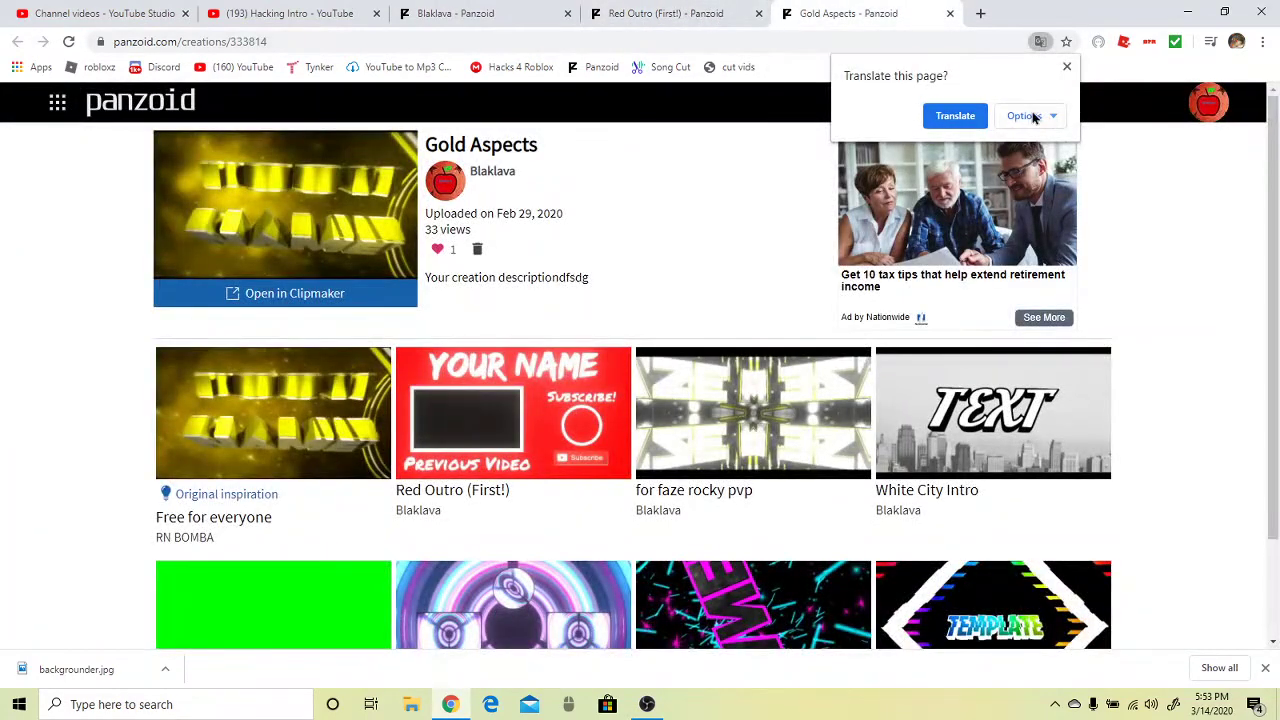
pyautogui.click(1066, 67)
pyautogui.click(650, 10)
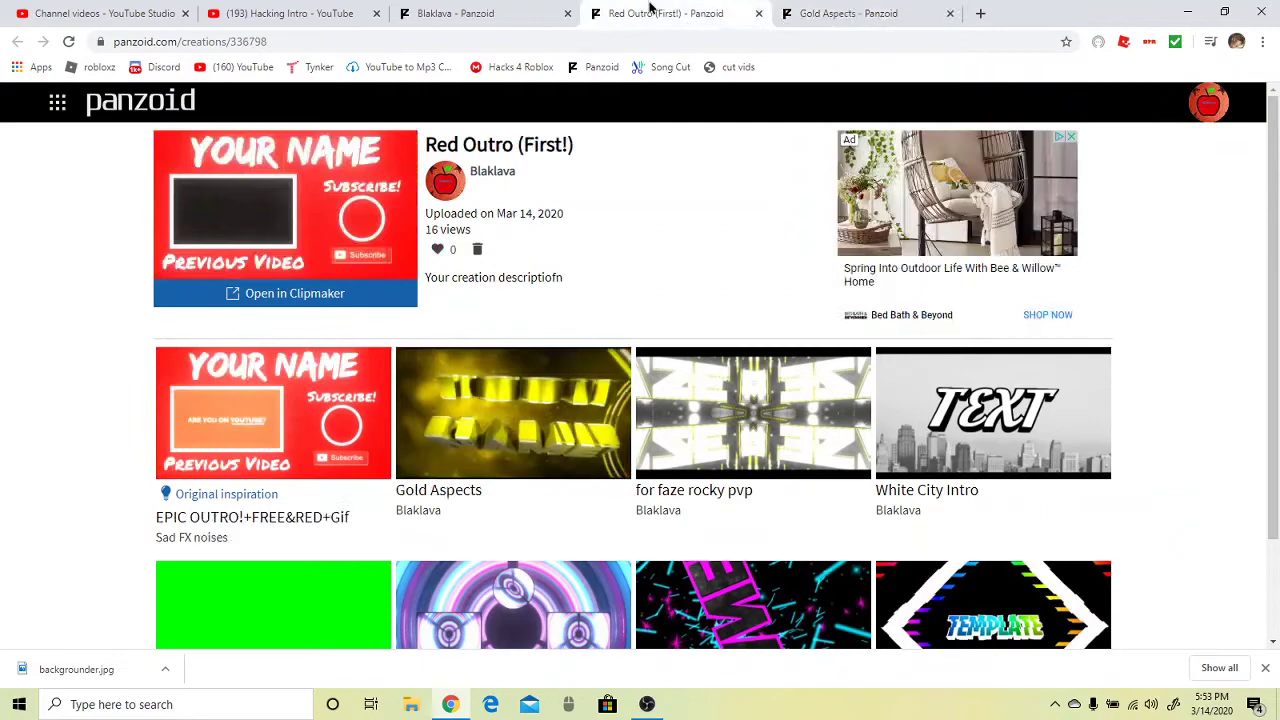
pyautogui.click(830, 13)
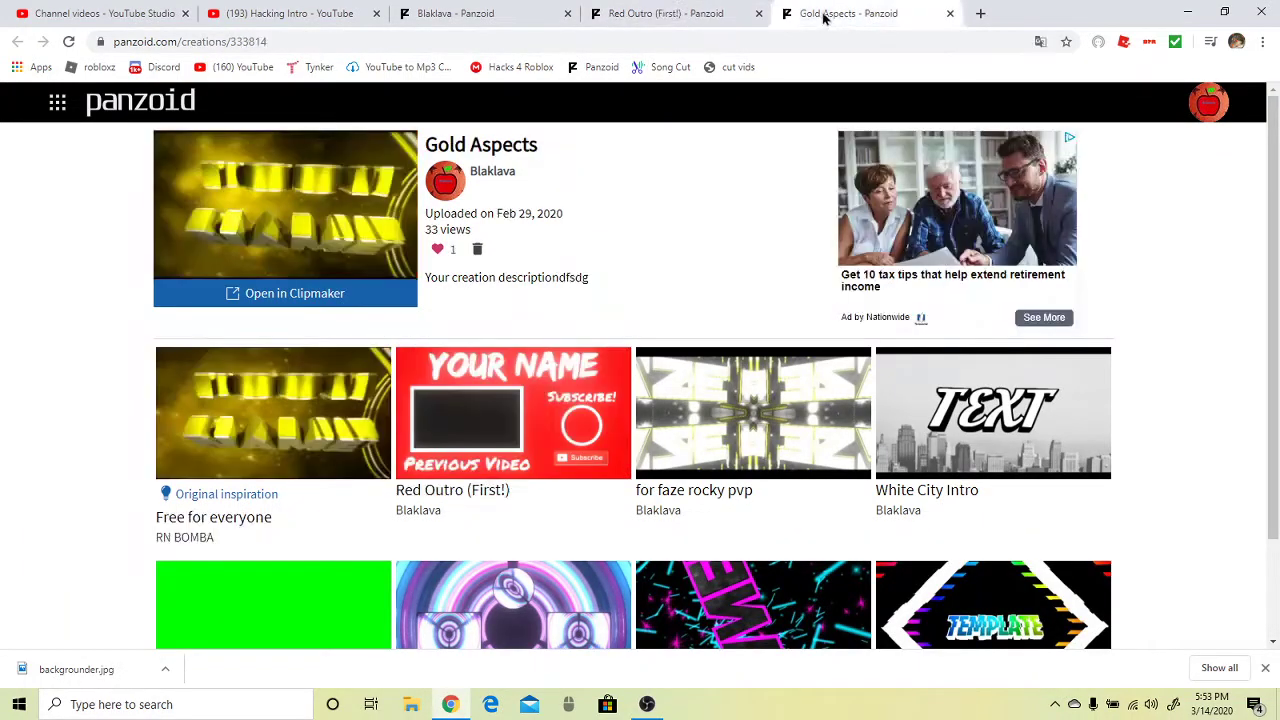
pyautogui.click(680, 13)
pyautogui.click(830, 13)
pyautogui.click(680, 13)
pyautogui.click(440, 13)
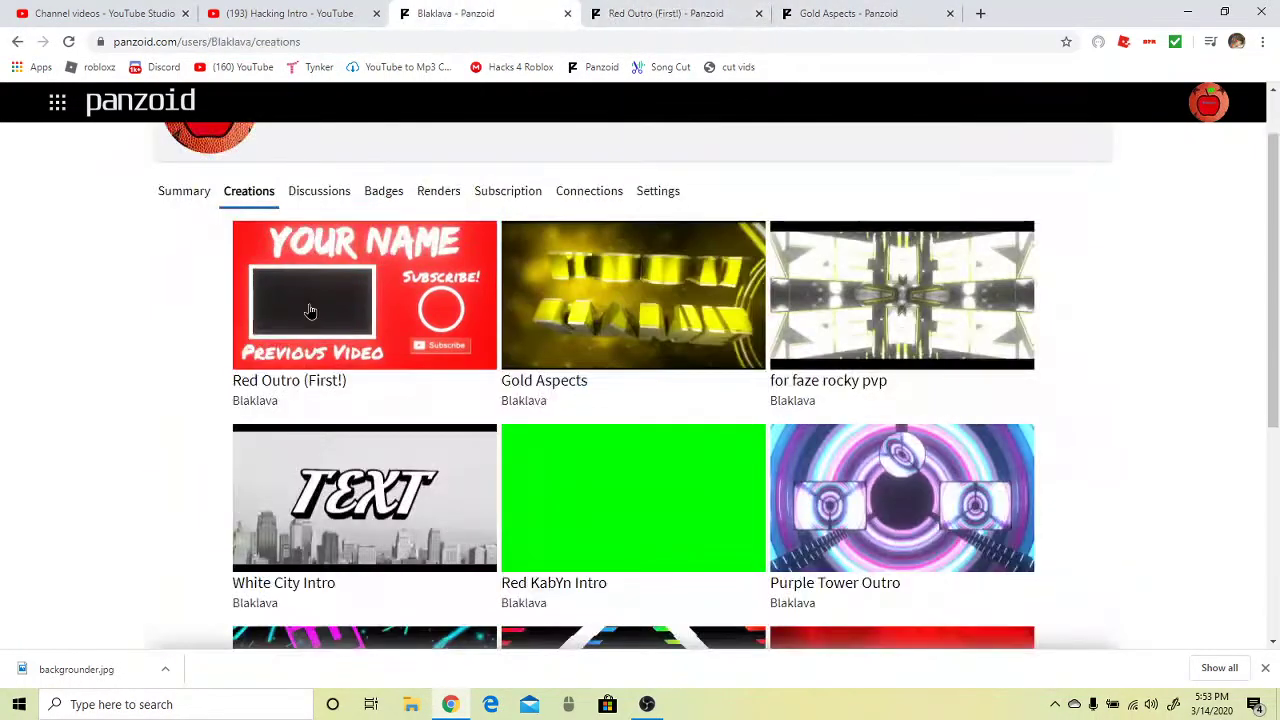
# - Launch Red Outro (First!) in Clipmaker from its creation page
pyautogui.scroll(-4, 343, 467)
pyautogui.scroll(5, 660, 480)
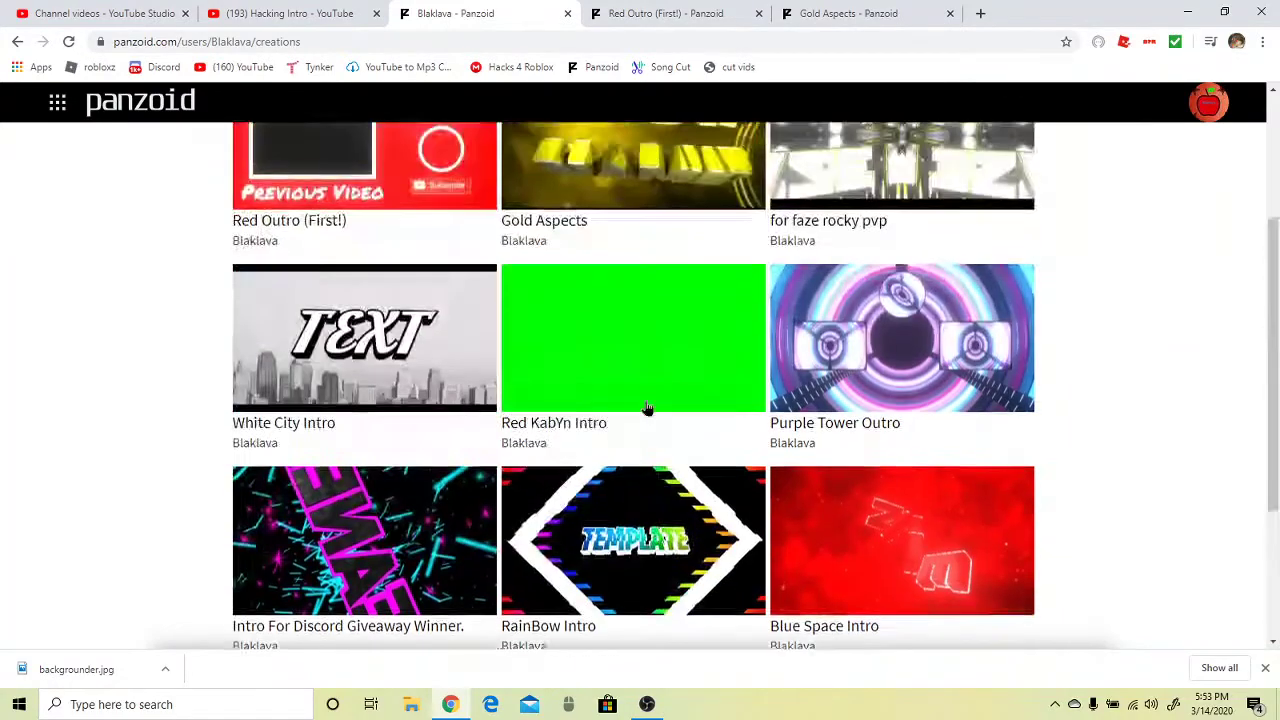
pyautogui.click(680, 13)
pyautogui.click(330, 294)
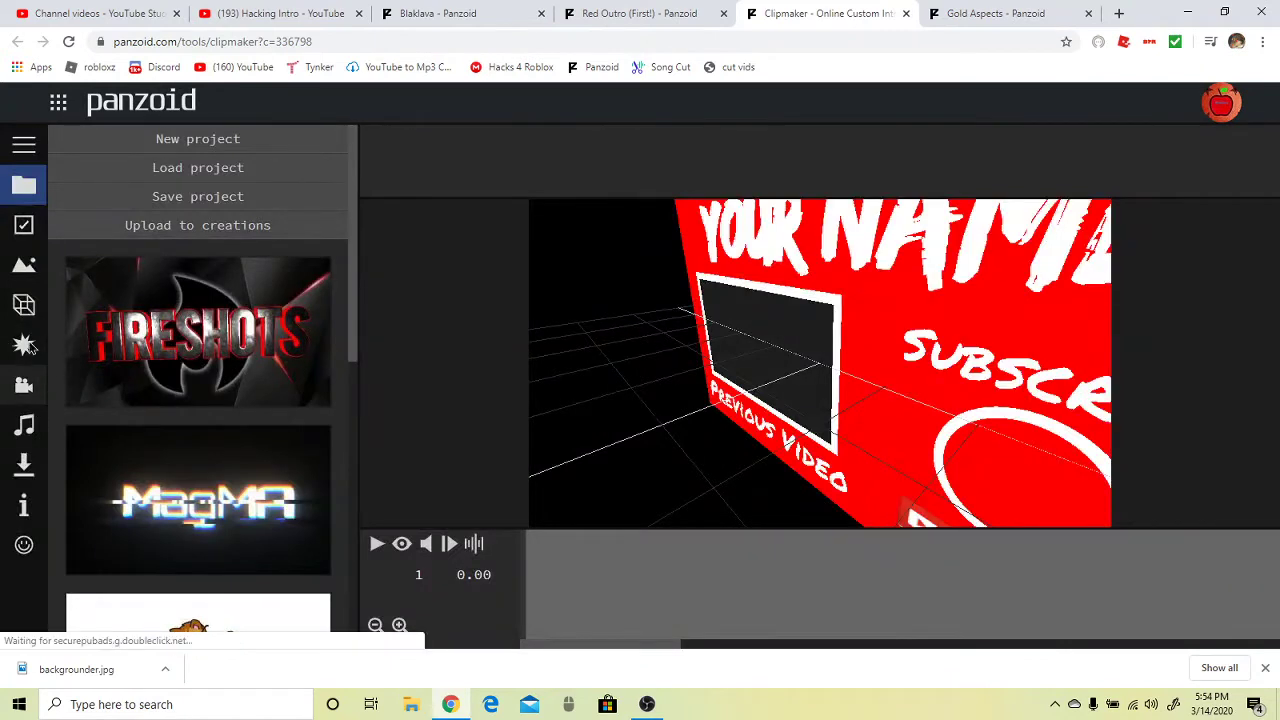
# - Replace the 'Your Name' text object with the channel name and show the render settings
pyautogui.click(28, 311)
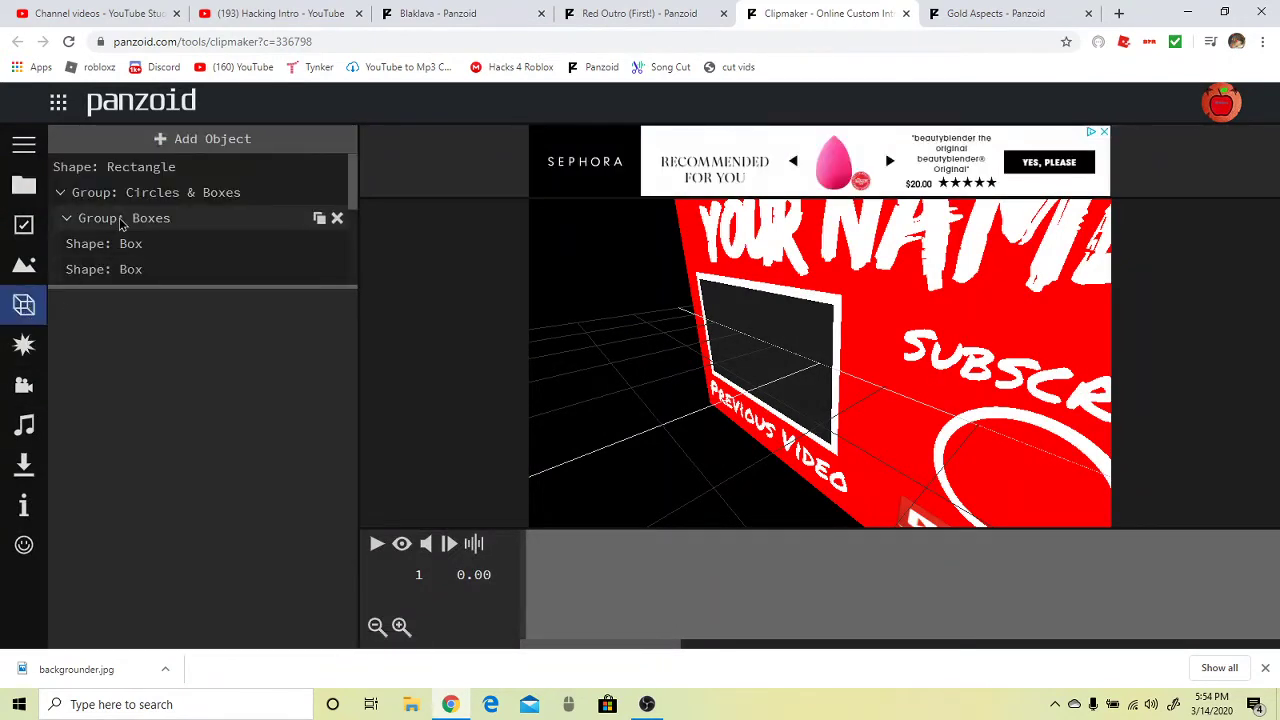
pyautogui.scroll(-3, 125, 222)
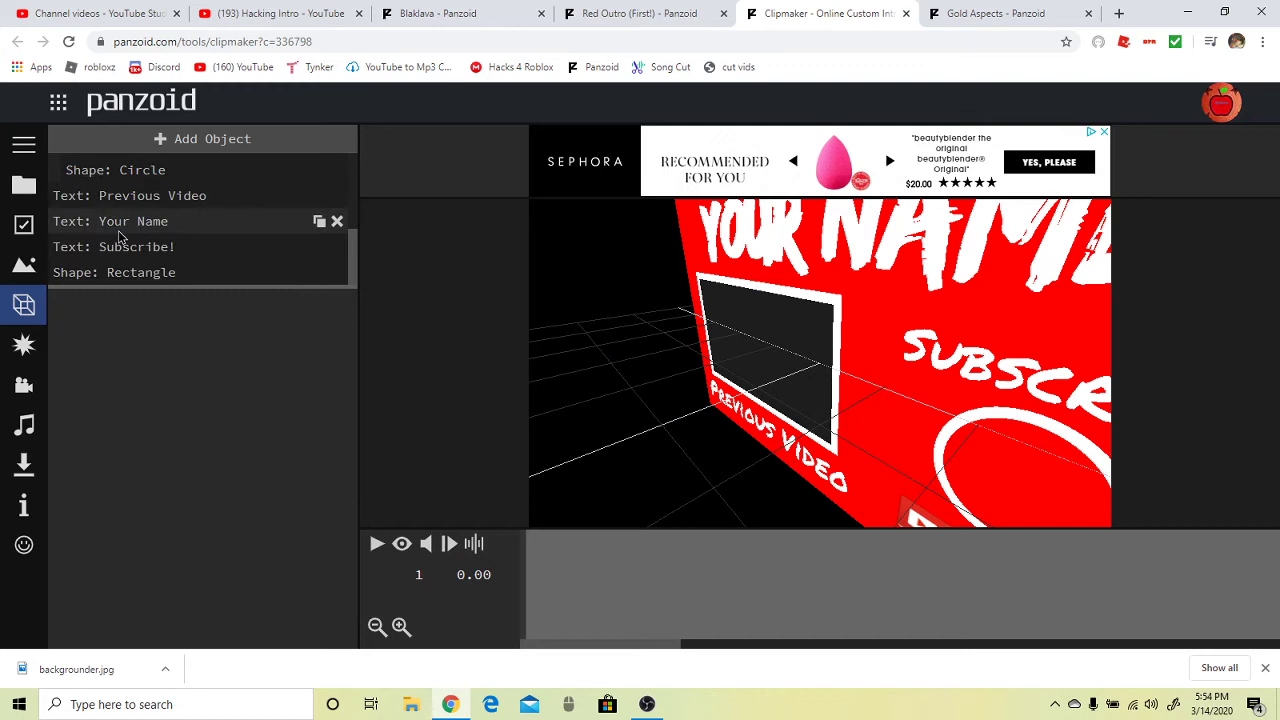
pyautogui.click(117, 232)
pyautogui.click(131, 344)
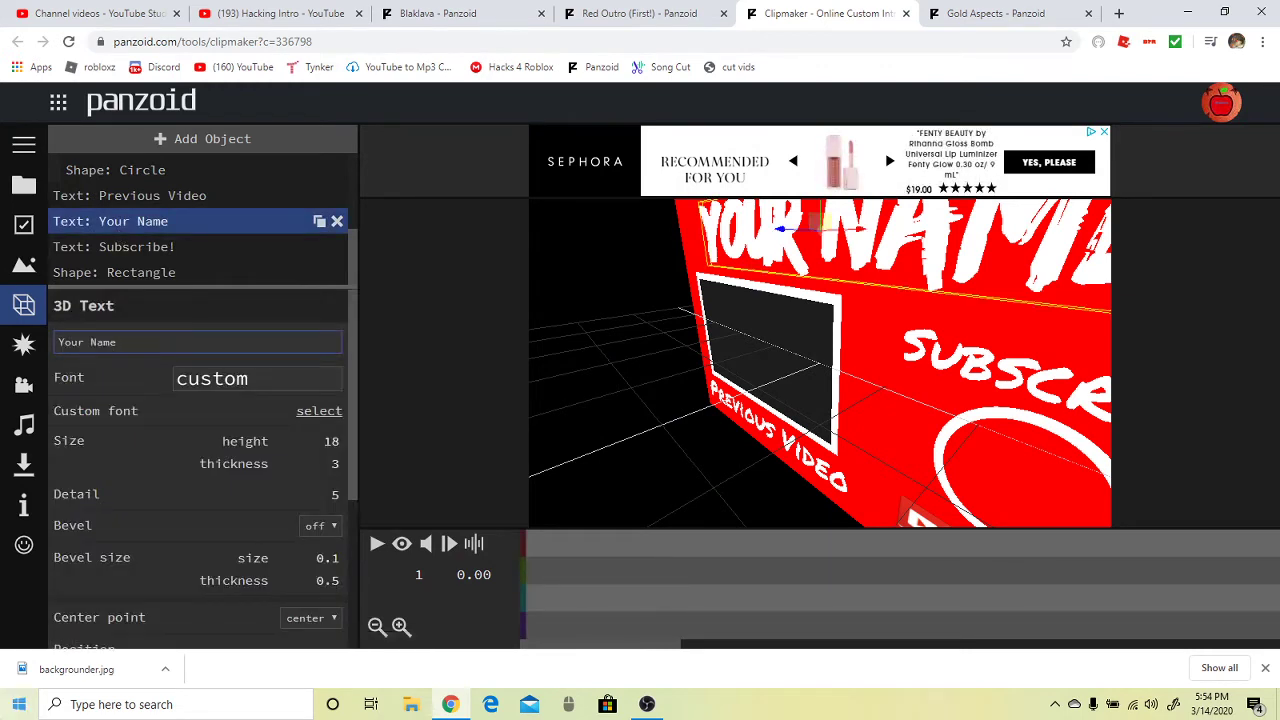
pyautogui.hotkey('ctrl', 'a')
pyautogui.press('BackSpace')
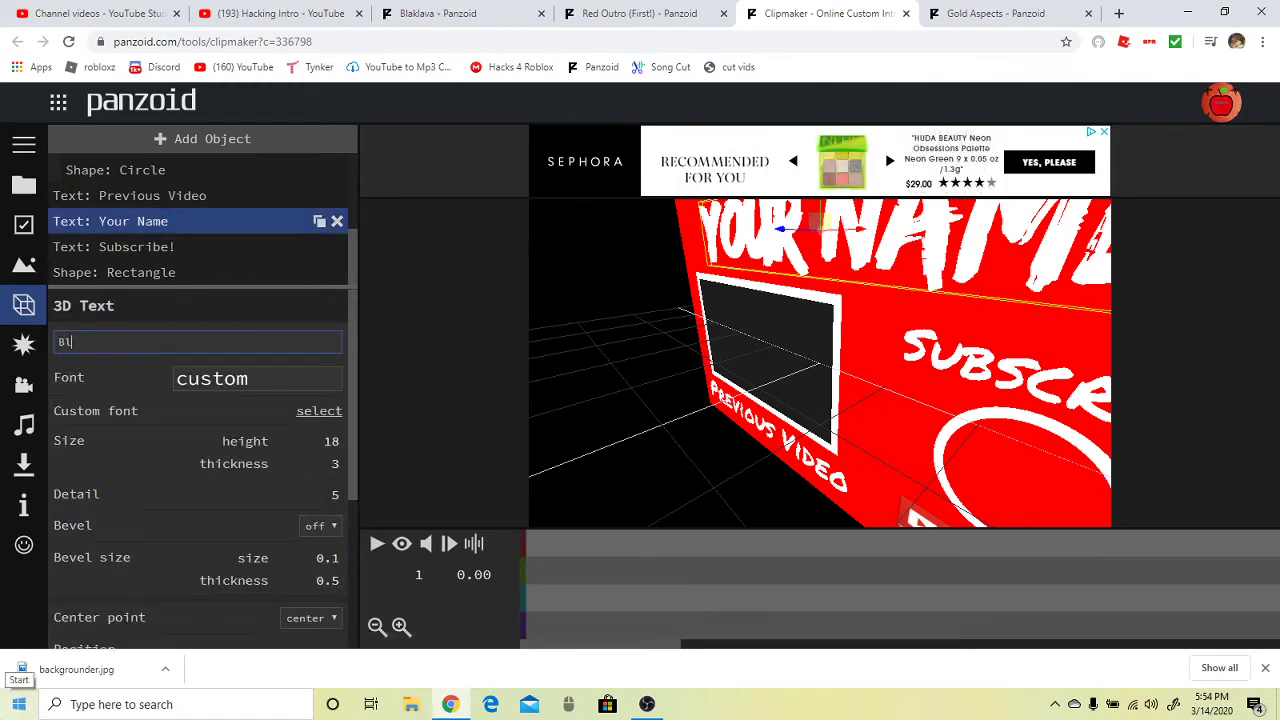
pyautogui.write('Blaklava')
pyautogui.press('Return')
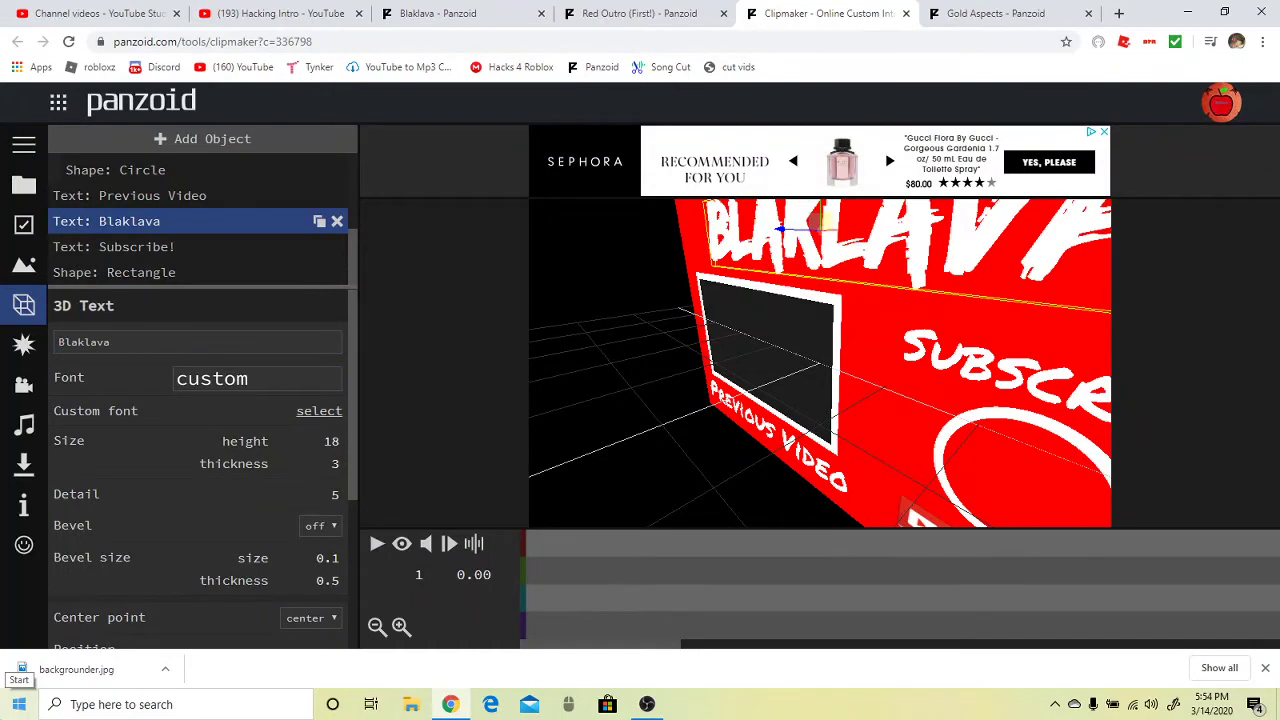
pyautogui.click(24, 464)
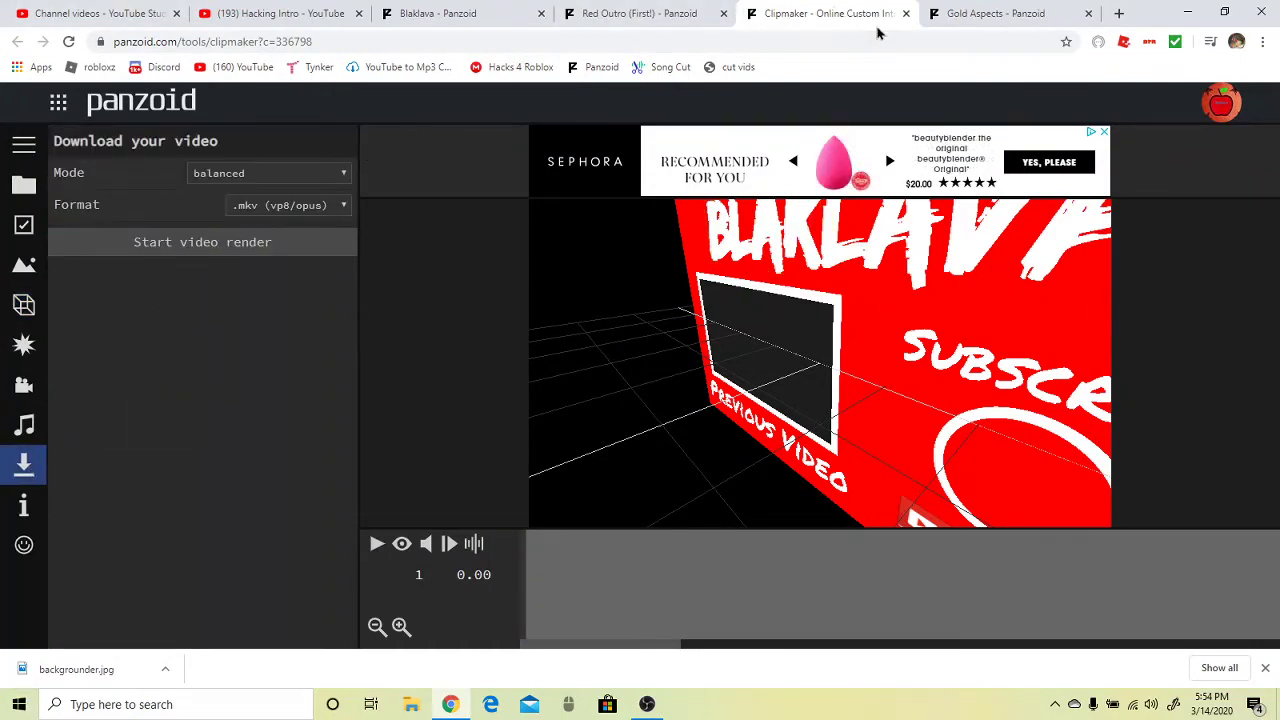
# - Close the Red Outro editor and page, then open Gold Aspects in Clipmaker
pyautogui.click(905, 13)
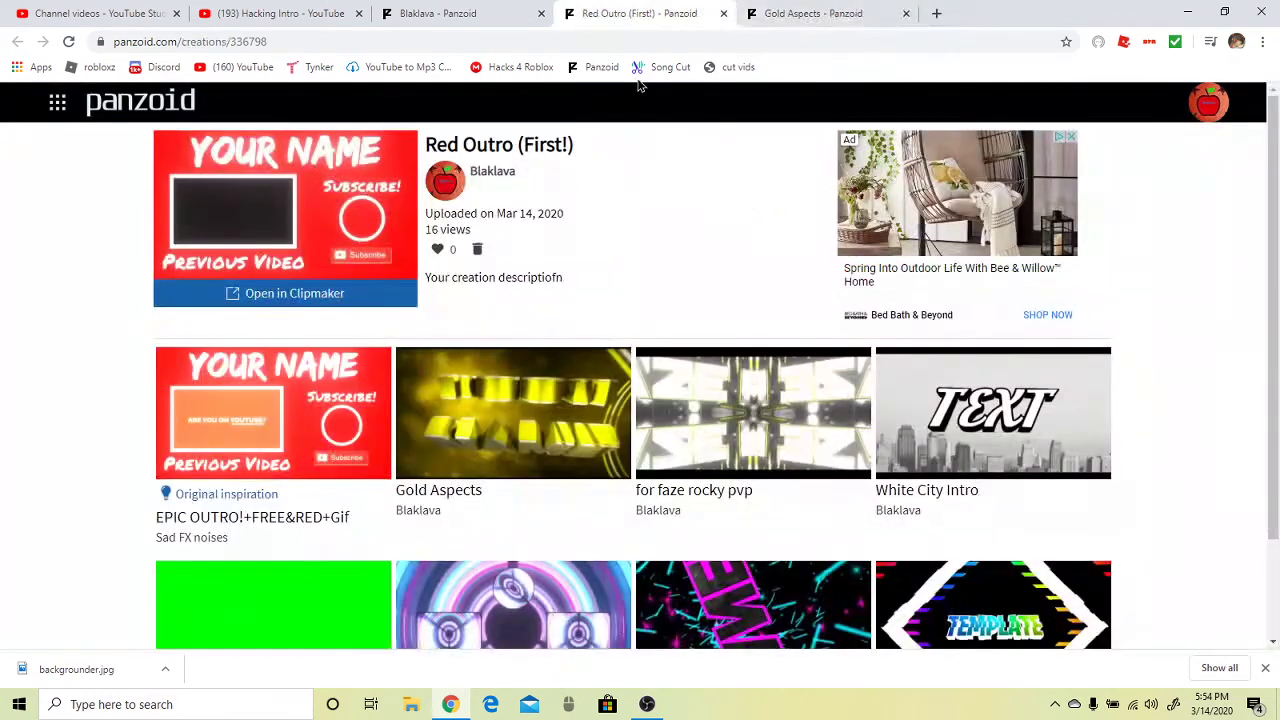
pyautogui.click(760, 14)
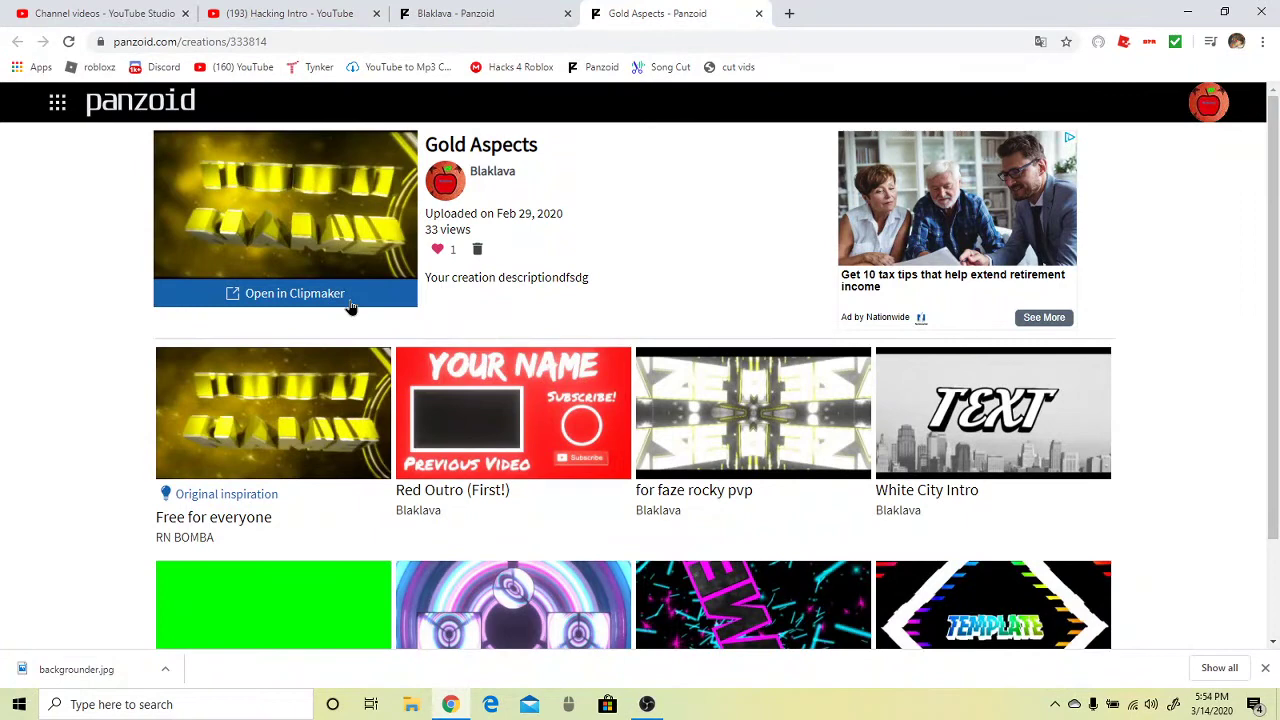
pyautogui.moveTo(462, 140); pyautogui.dragTo(445, 180)
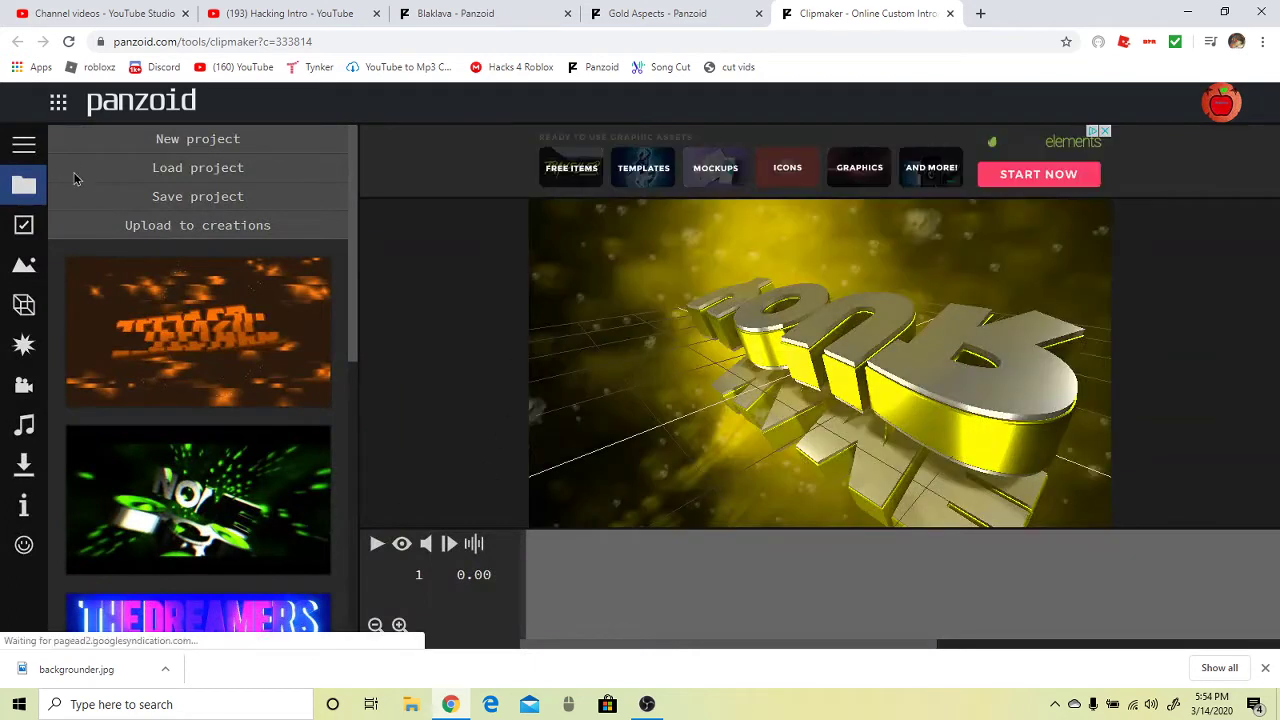
# - Show the scene object list scrolled to the Text group's Your layers
pyautogui.click(24, 303)
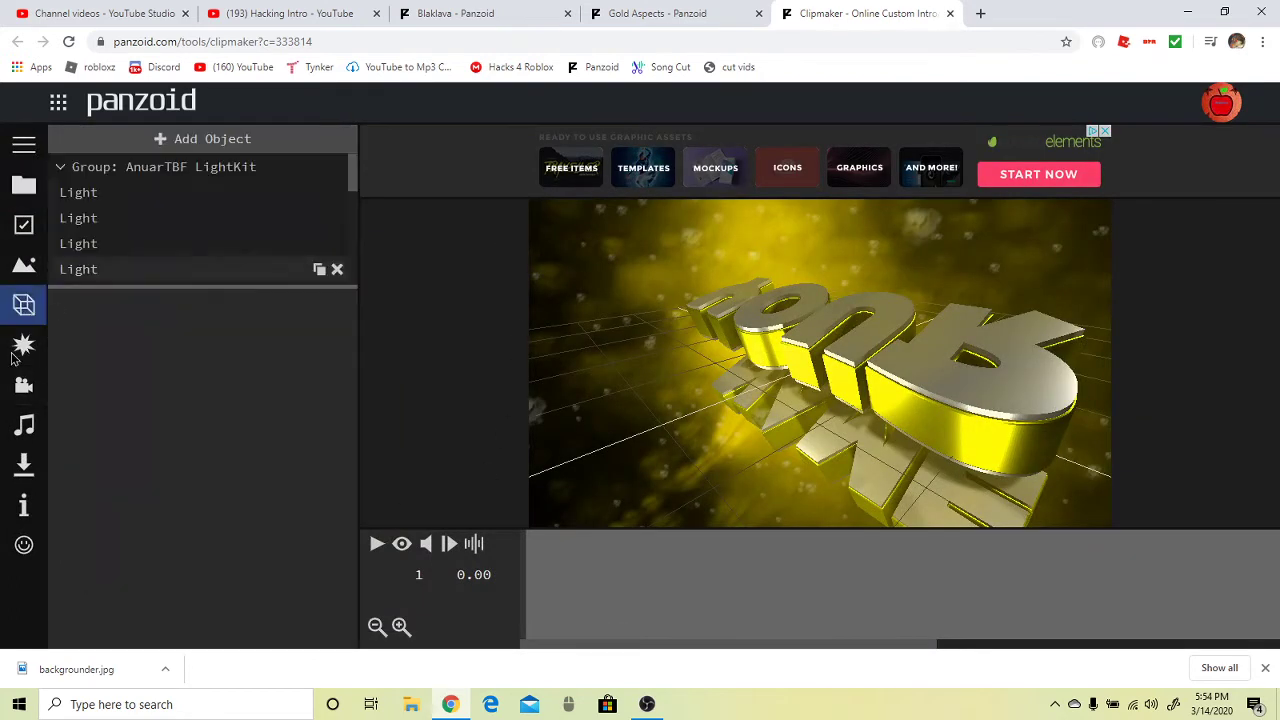
pyautogui.scroll(-2, 146, 252)
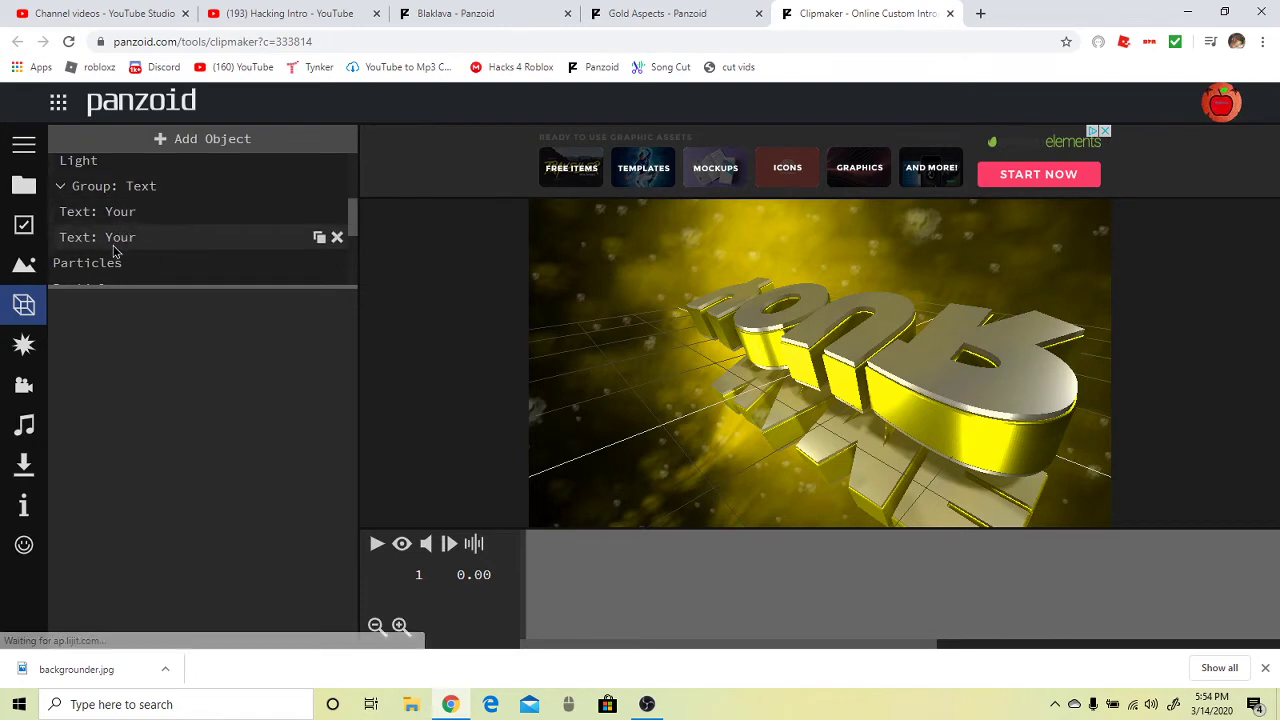
pyautogui.scroll(-1, 115, 252)
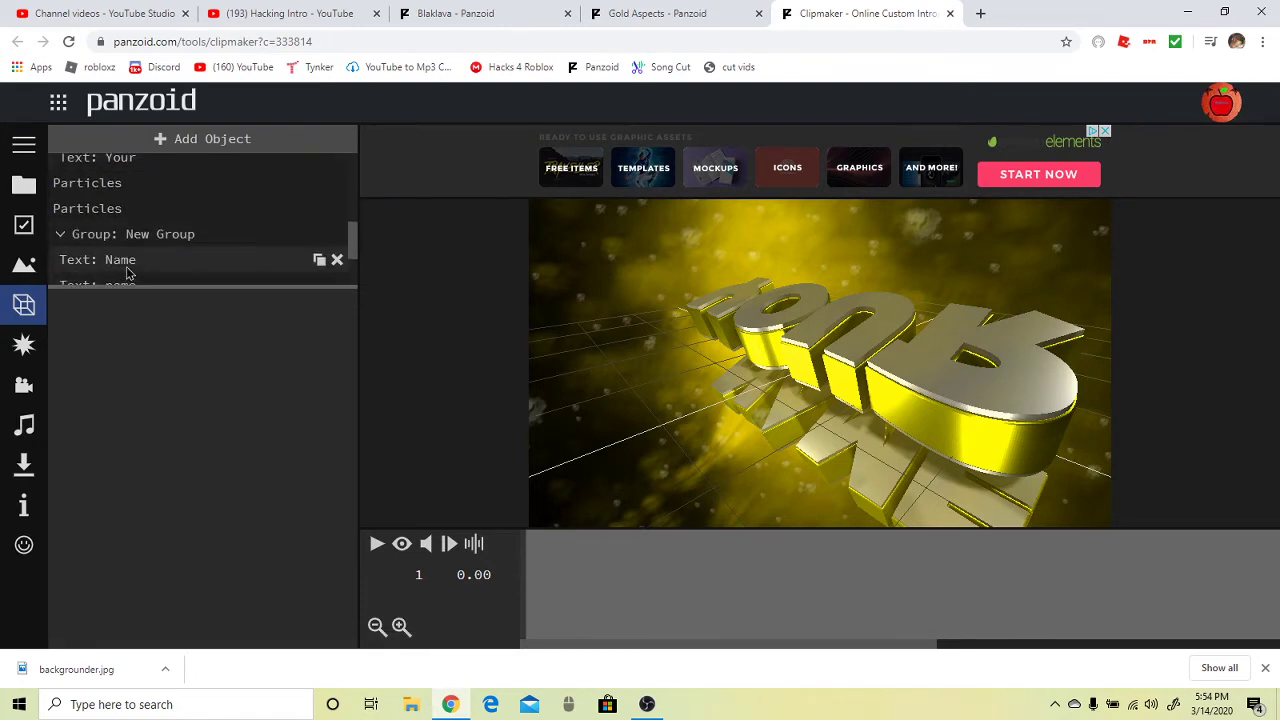
pyautogui.scroll(2, 126, 262)
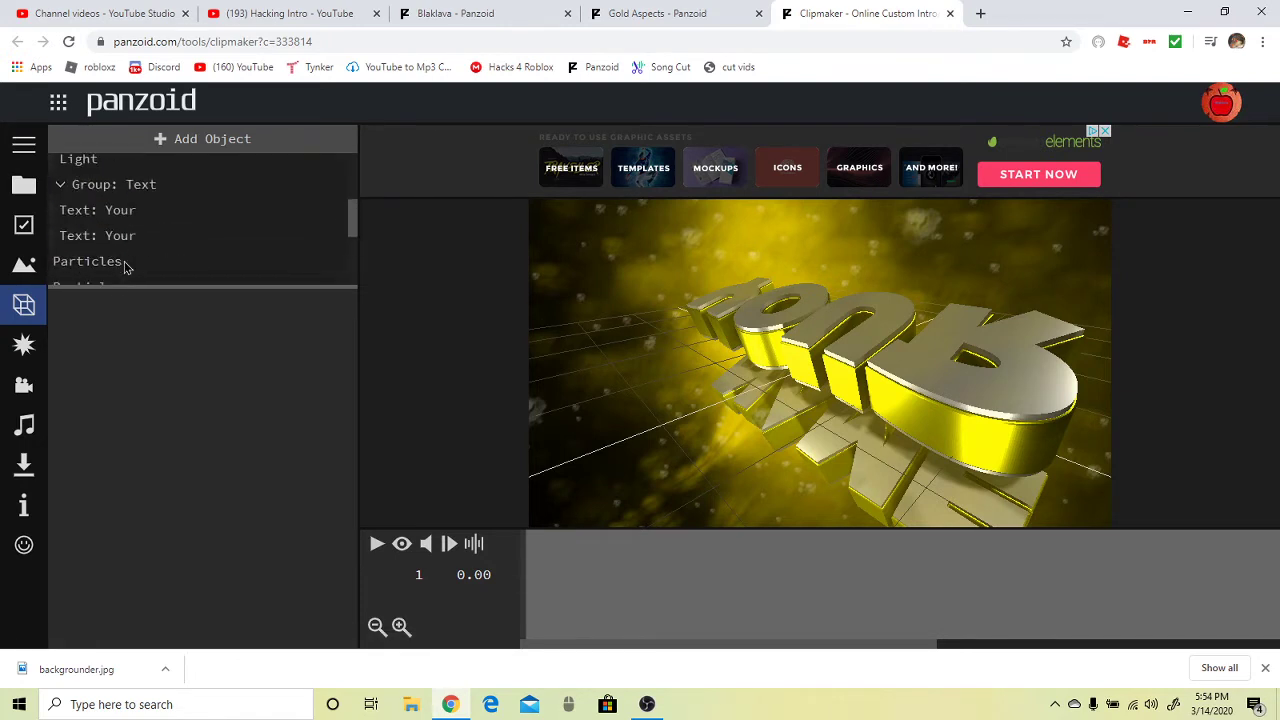
# - Change both Text: Your layers to read the channel name
pyautogui.click(129, 211)
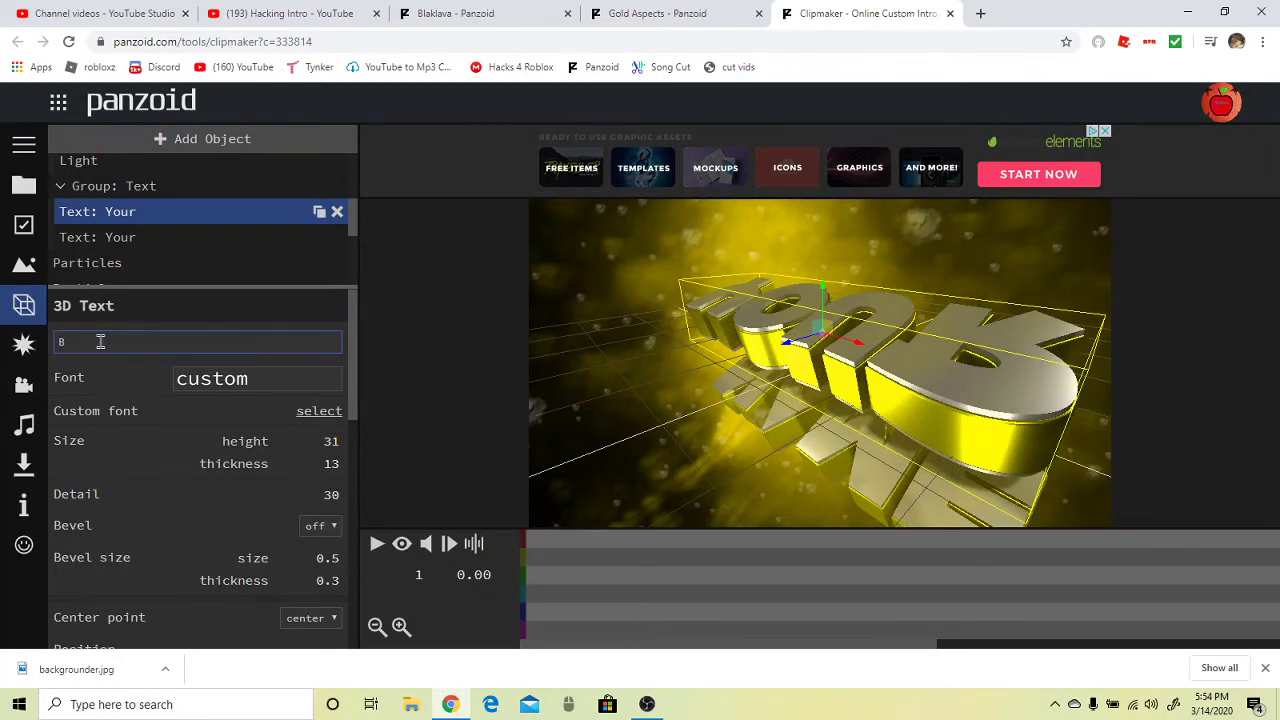
pyautogui.press('Return')
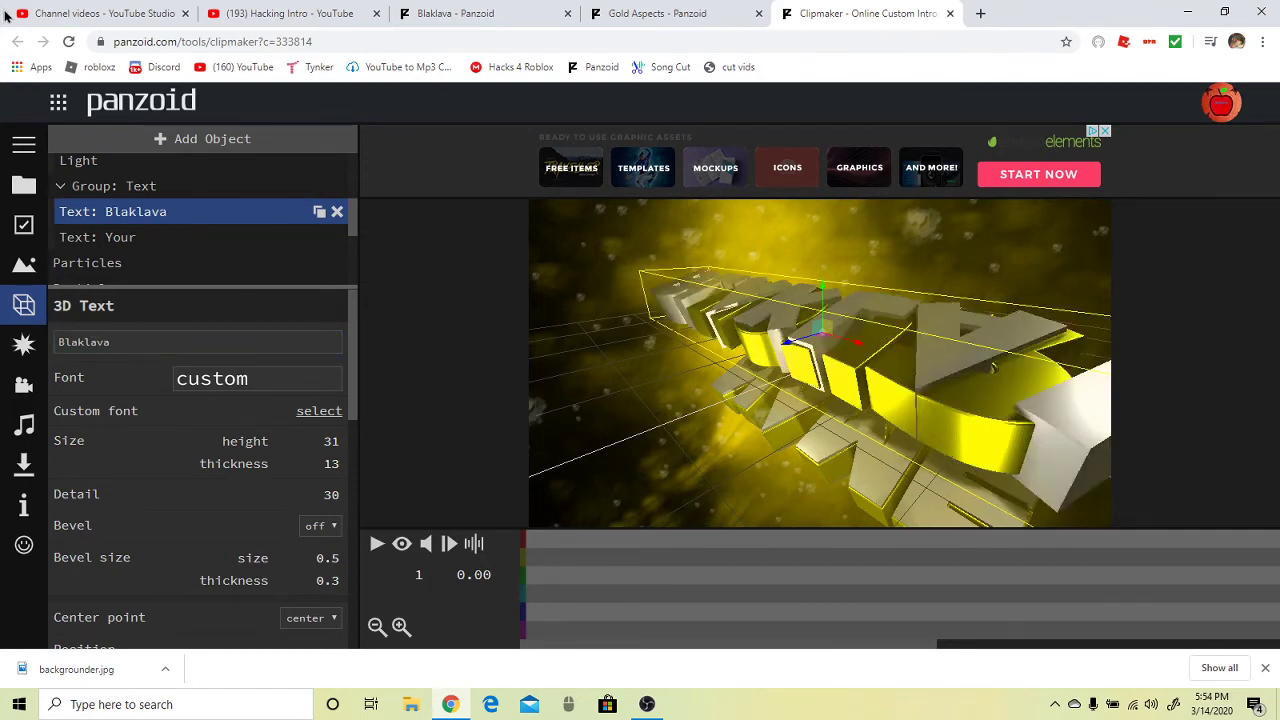
pyautogui.click(224, 239)
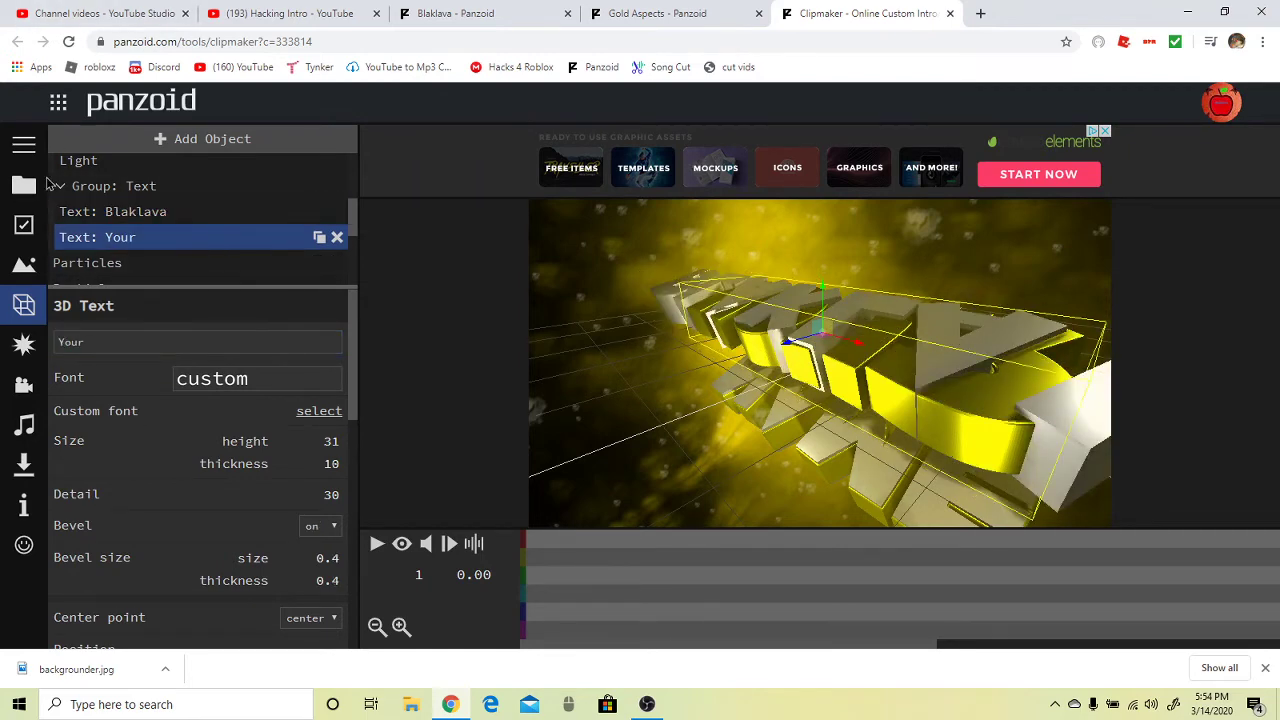
pyautogui.click(70, 343)
pyautogui.hotkey('ctrl', 'a')
pyautogui.write('Blakla')
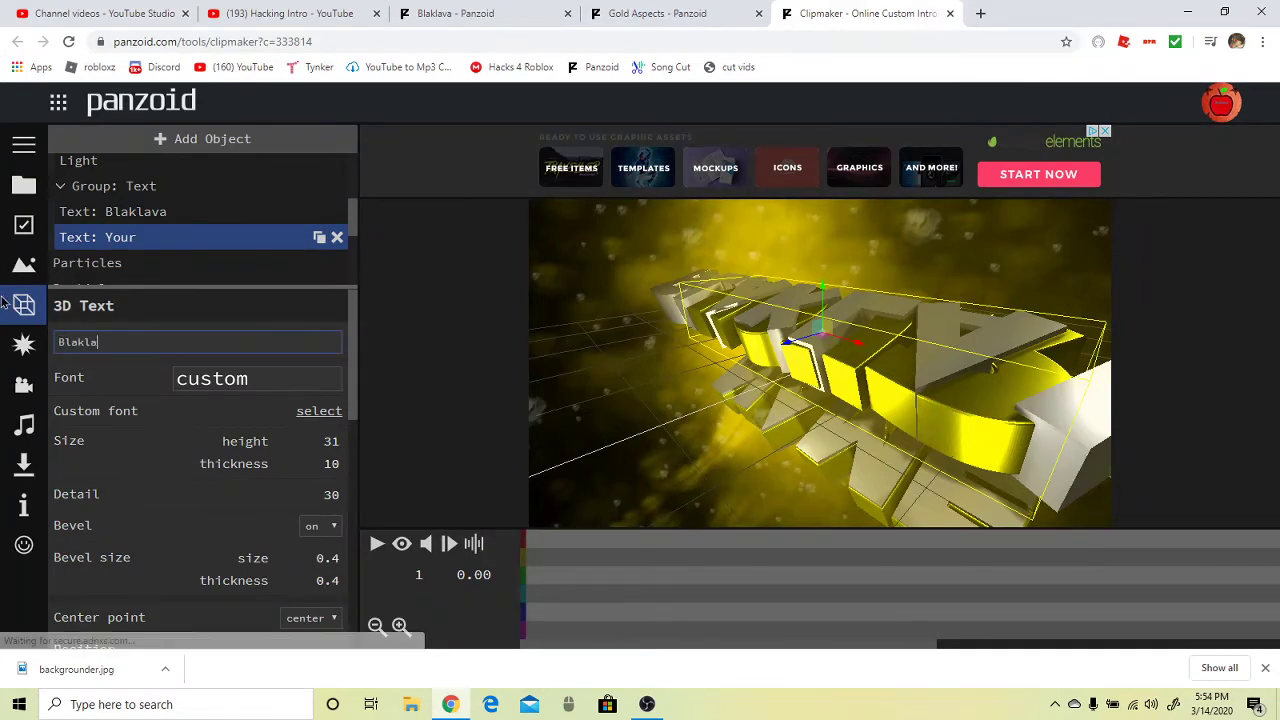
pyautogui.write('va')
pyautogui.press('Return')
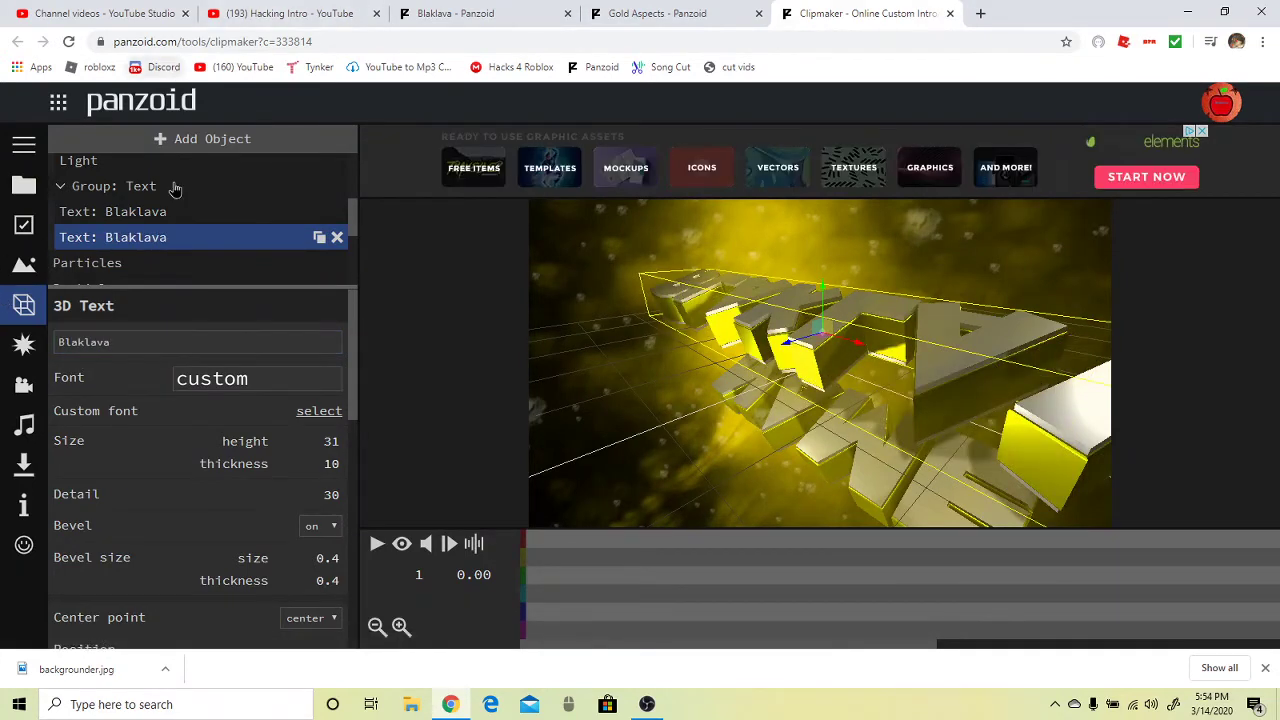
# - Inspect the renamed 3D text, then delete both Text: Name objects
pyautogui.moveTo(646, 390); pyautogui.dragTo(806, 451)
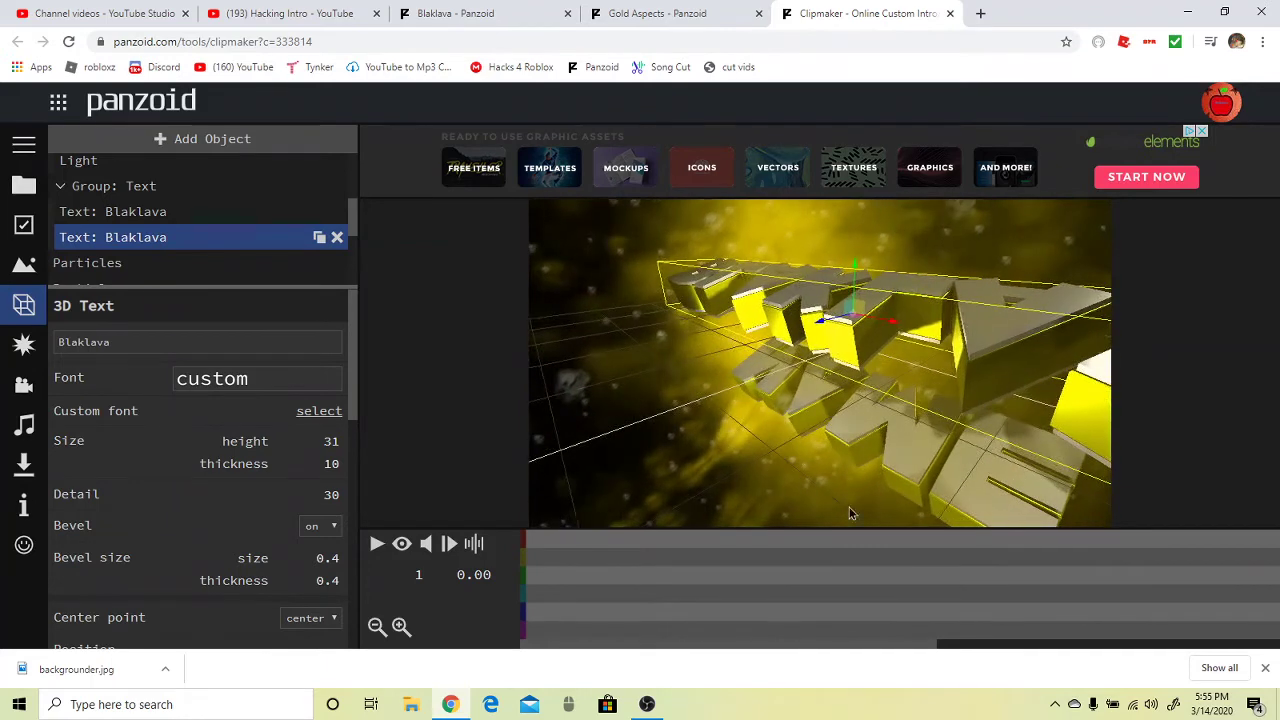
pyautogui.scroll(-4, 165, 215)
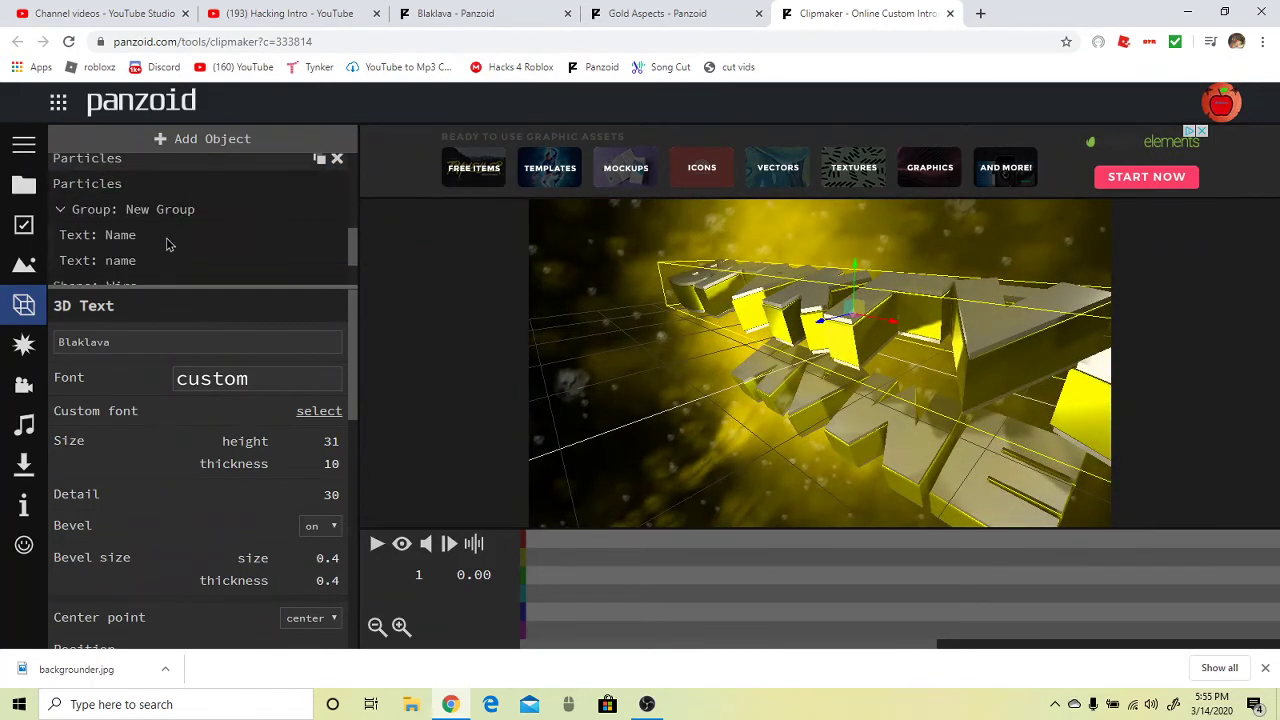
pyautogui.click(140, 181)
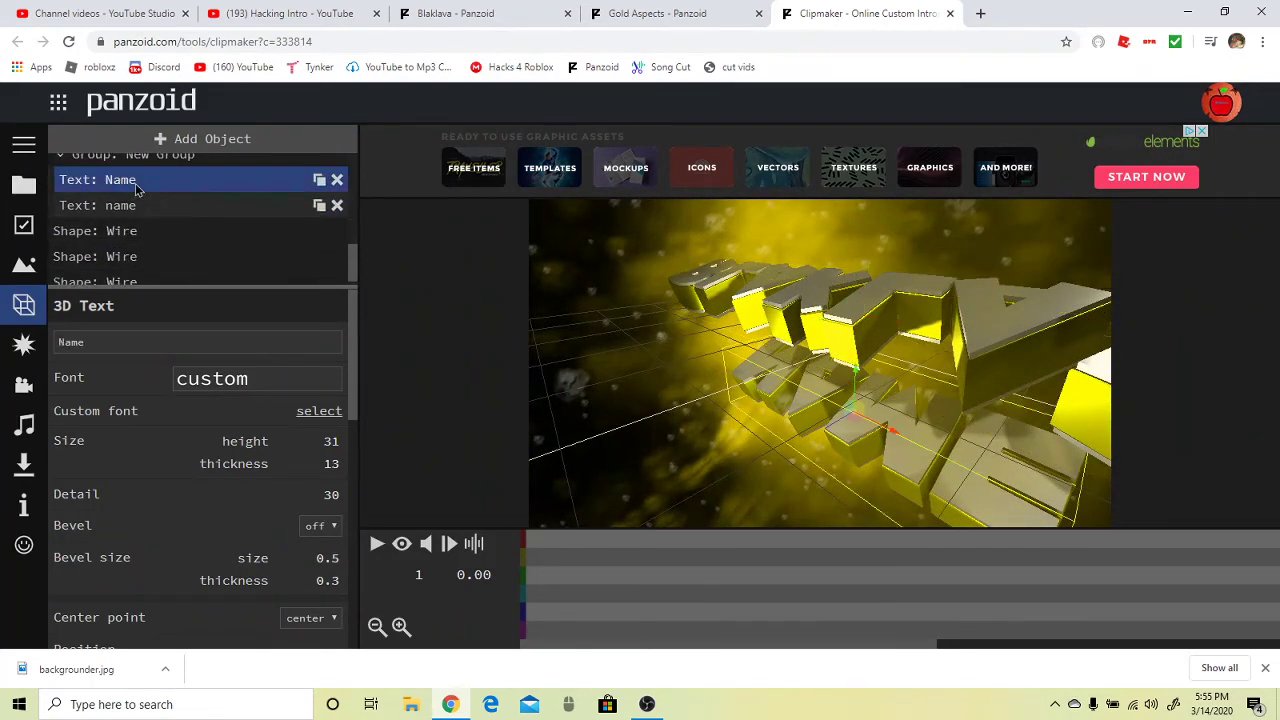
pyautogui.click(337, 181)
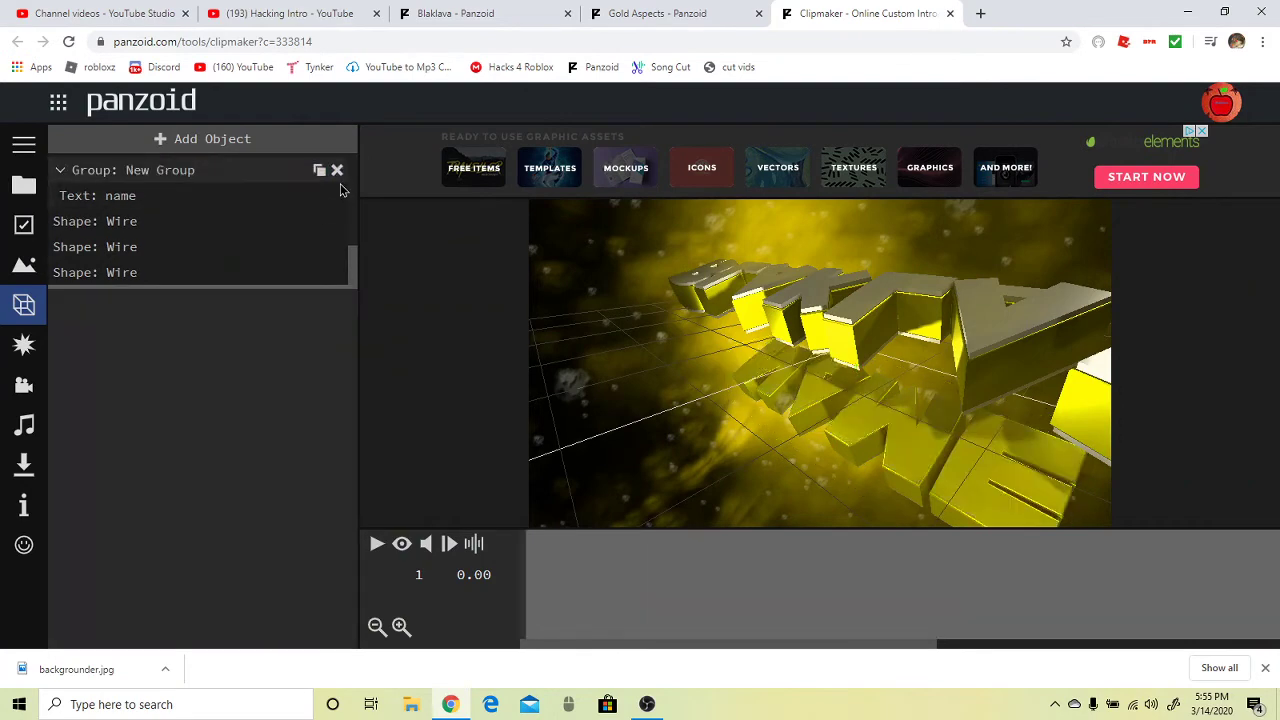
pyautogui.click(337, 196)
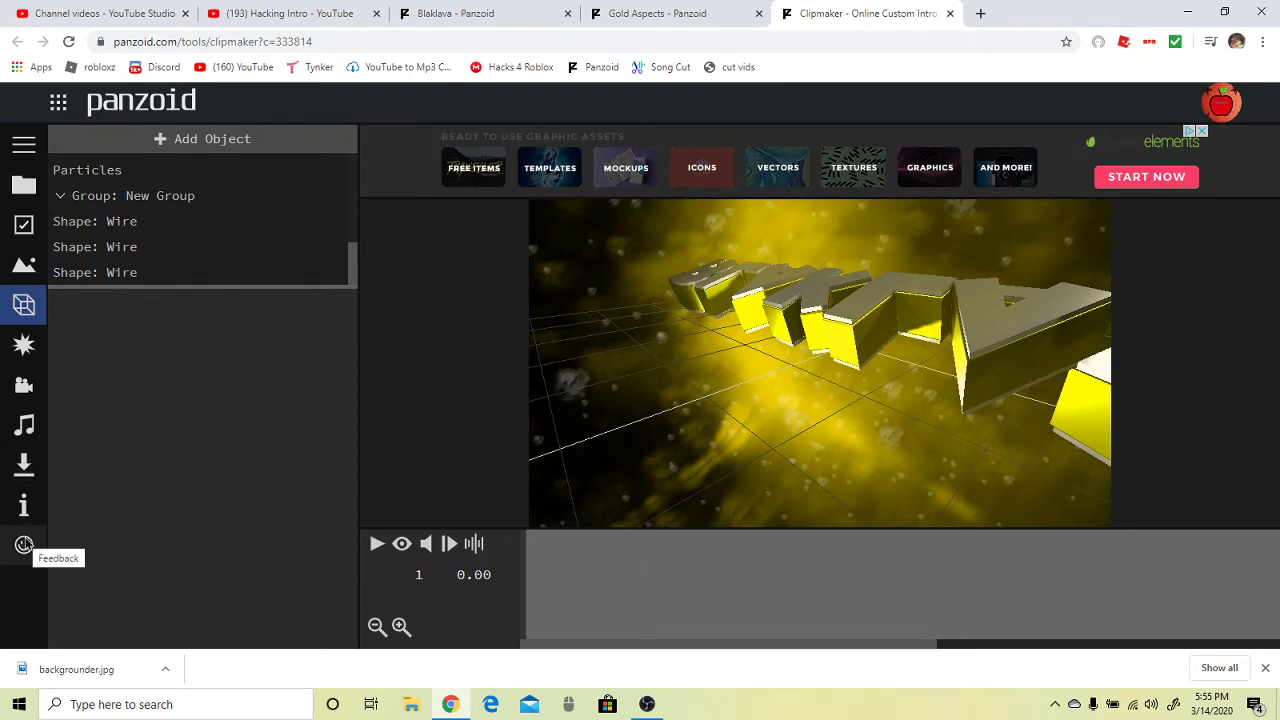
# - Show the gold intro's render settings, close Clipmaker, and scroll the Hacking Intro description
pyautogui.click(34, 468)
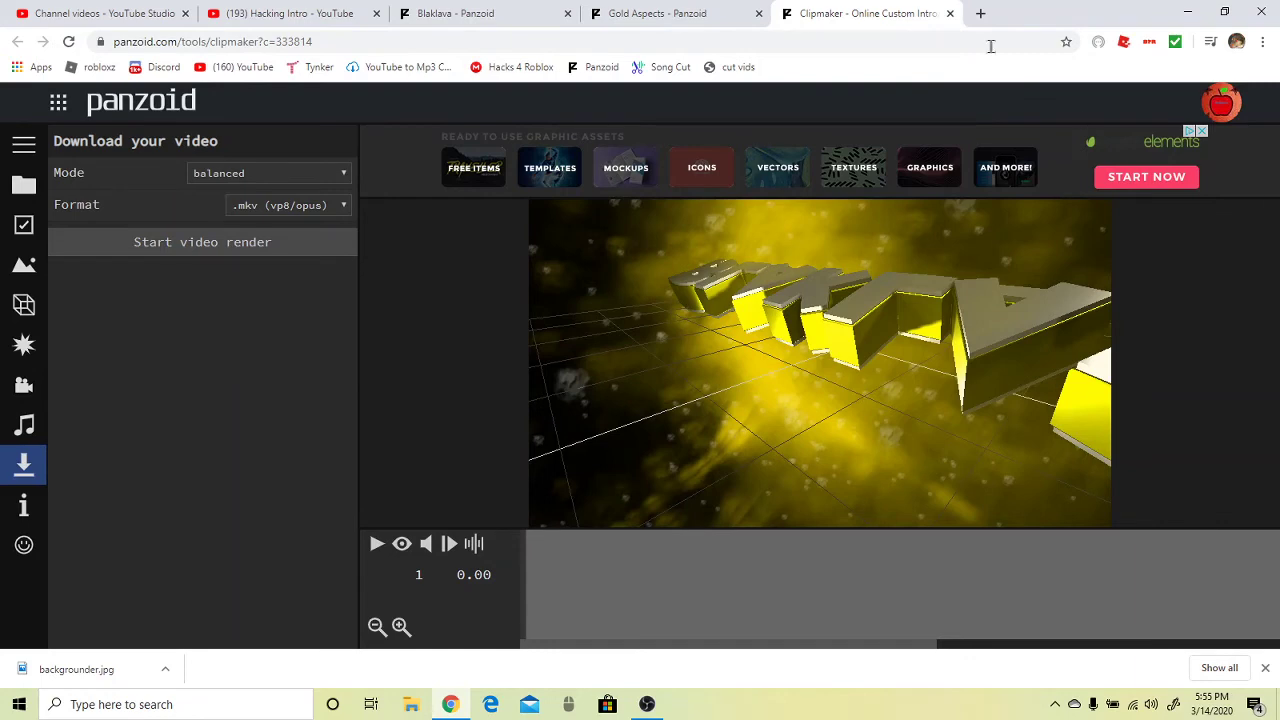
pyautogui.click(950, 13)
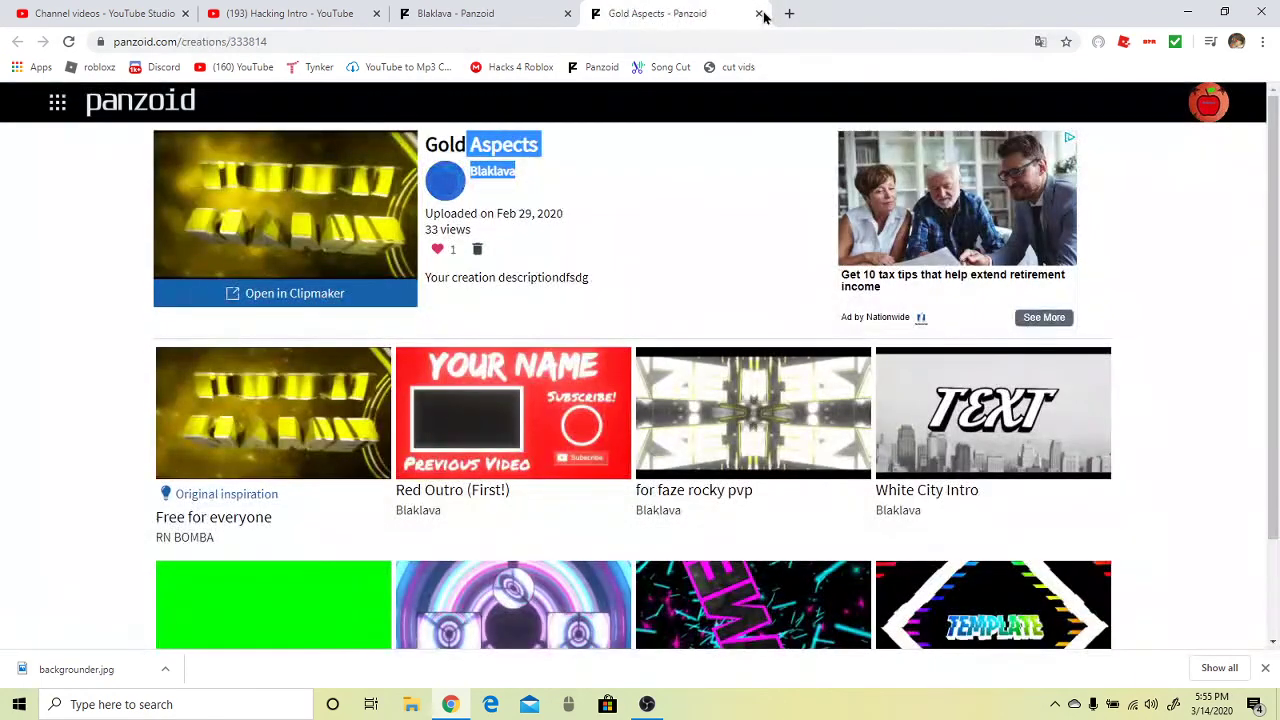
pyautogui.click(232, 12)
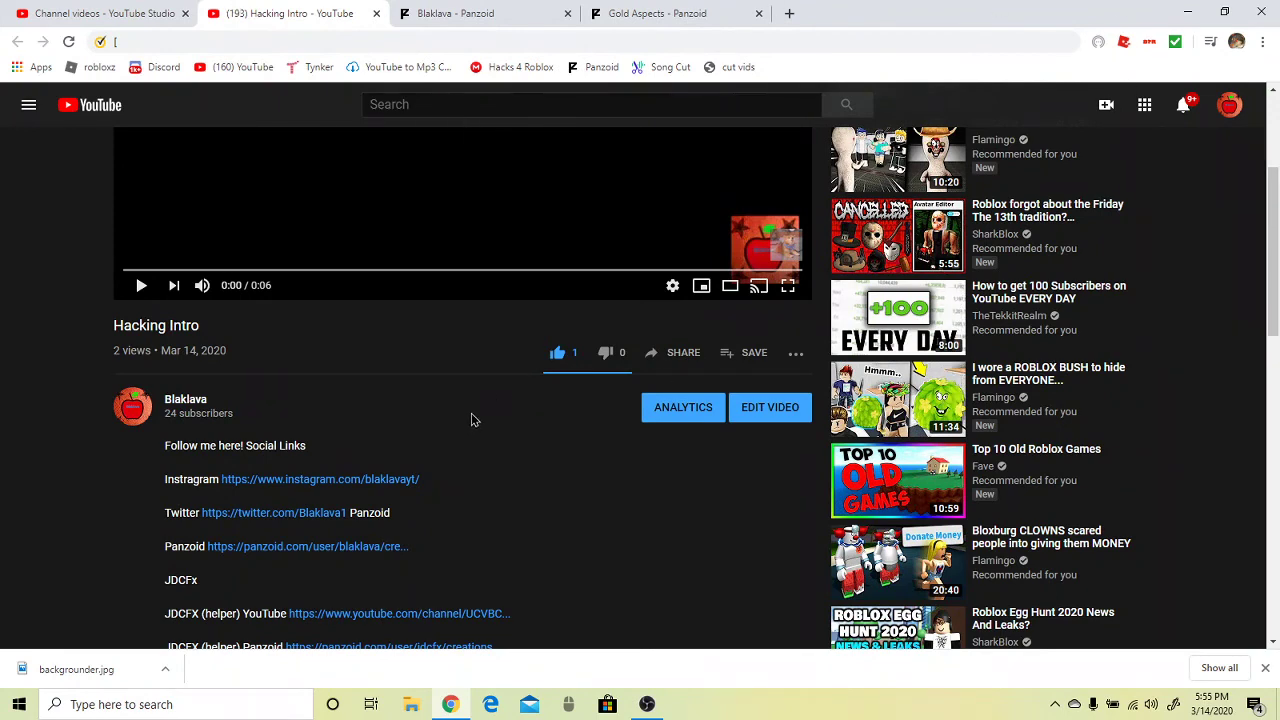
pyautogui.scroll(-1, 395, 385)
pyautogui.scroll(-2, 395, 385)
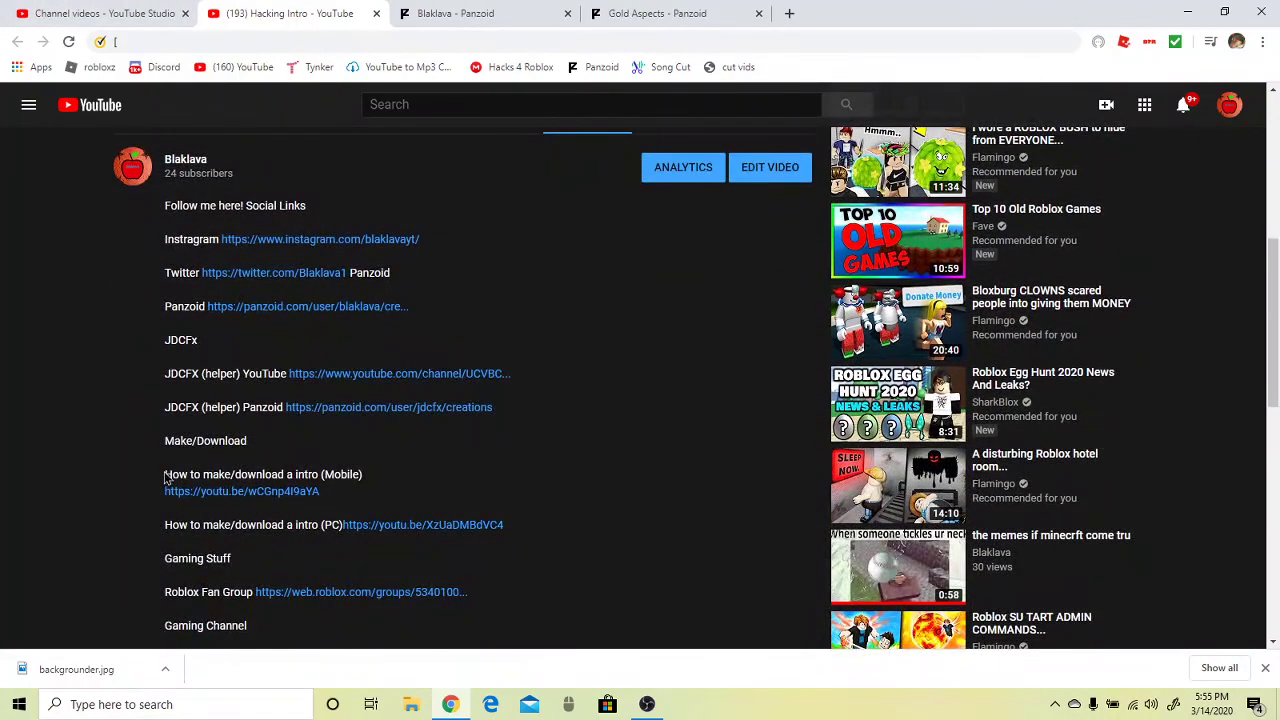